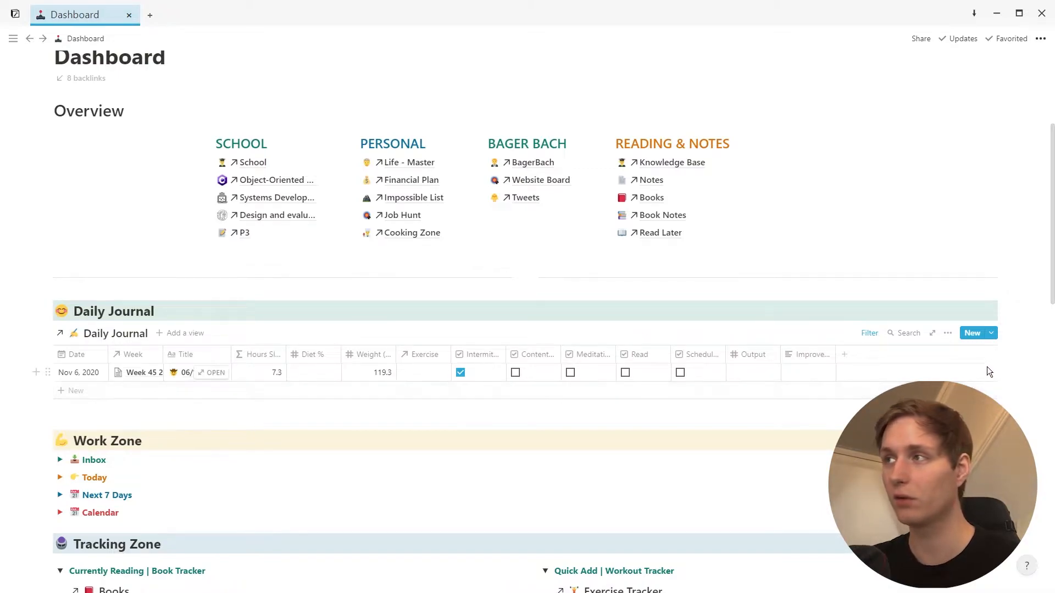
Open the Daily Journal Template of the Daily Journal database for editing, review its properties and the "What did I do today?" section, and close it
left_click(991, 333)
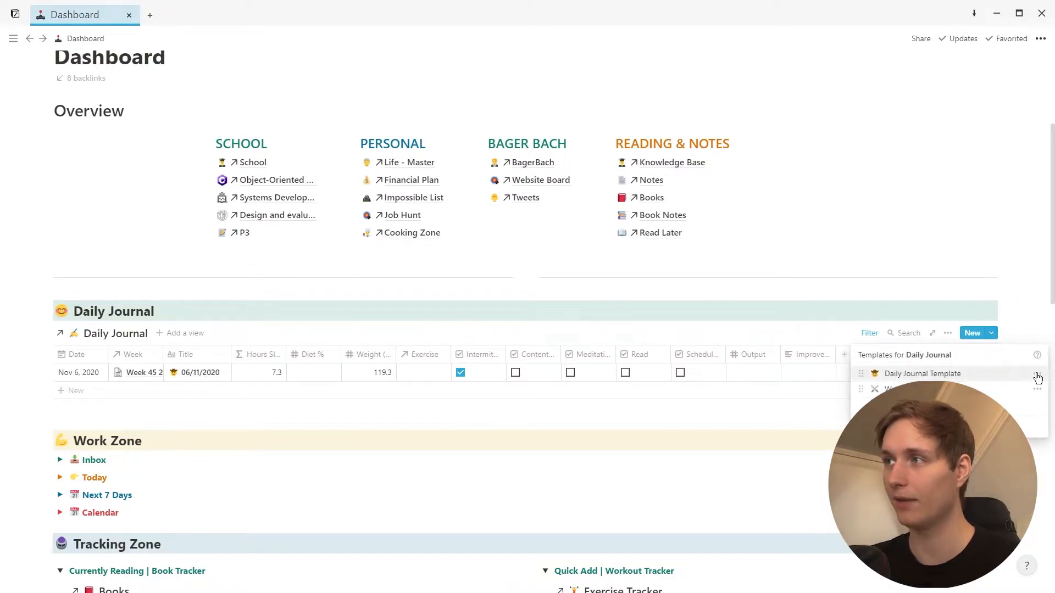
left_click(1037, 374)
left_click(965, 358)
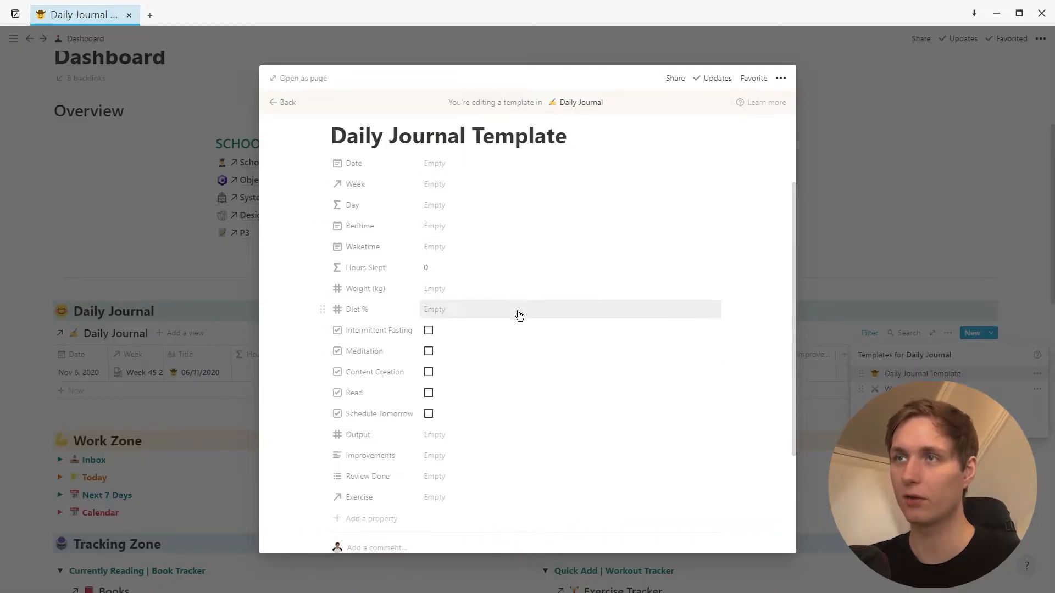
scroll(525, 295, "down", 3)
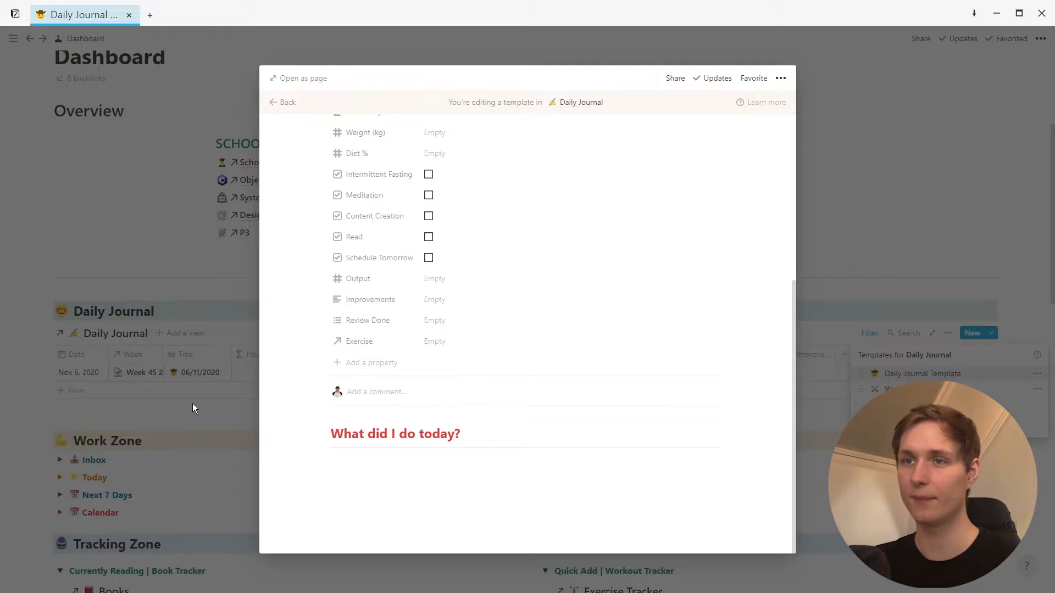
left_click(41, 164)
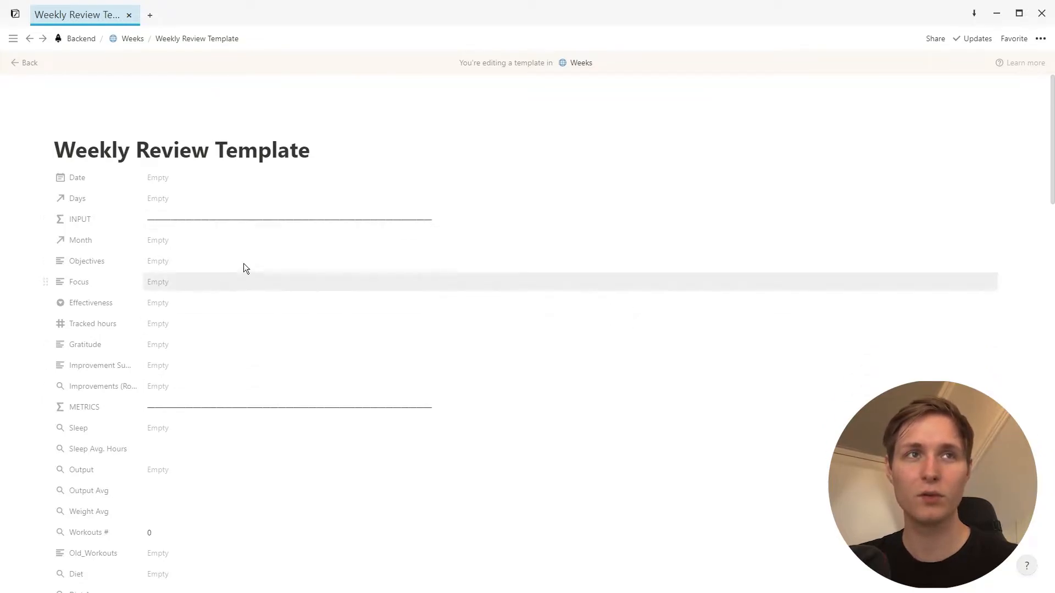
Examine the Weekly Review Template's properties, reflection prompts, Toggl time review table and School questions
scroll(236, 210, "down", 2)
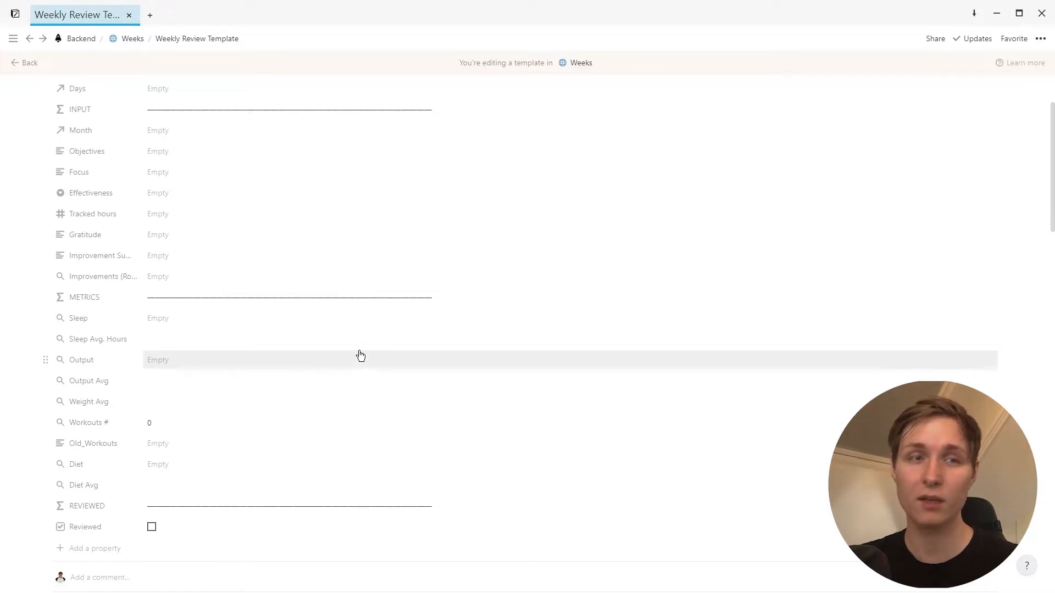
scroll(364, 330, "down", 3)
scroll(365, 333, "down", 2)
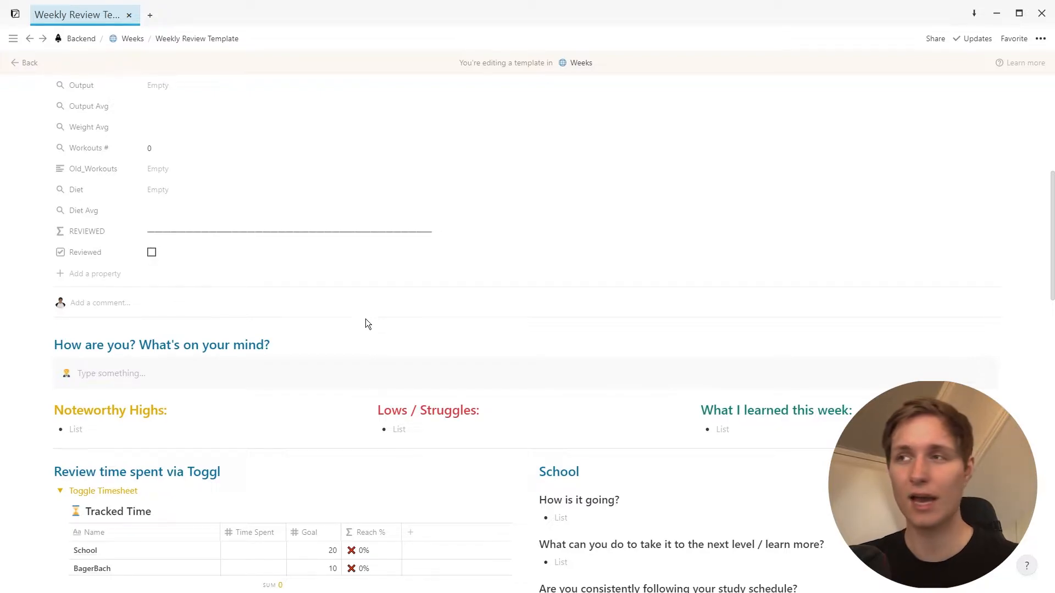
scroll(367, 322, "down", 3)
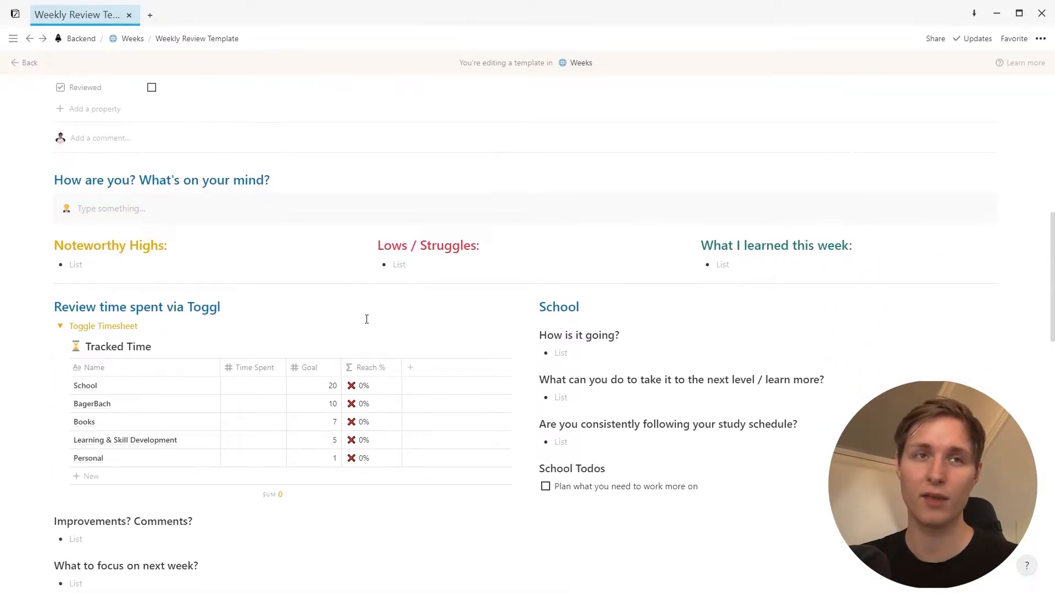
scroll(360, 329, "down", 2)
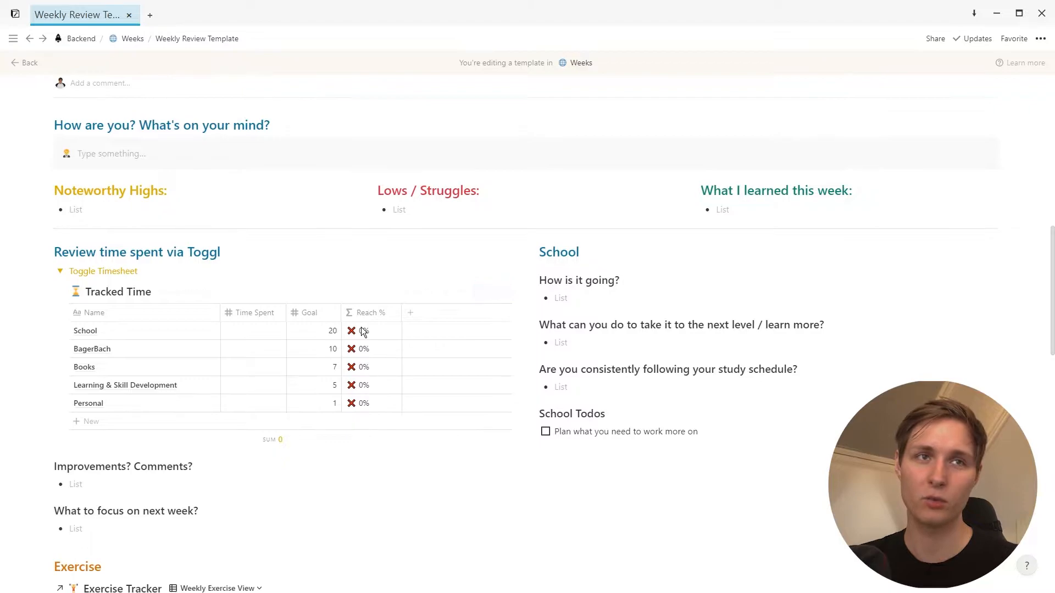
scroll(394, 345, "up", 1)
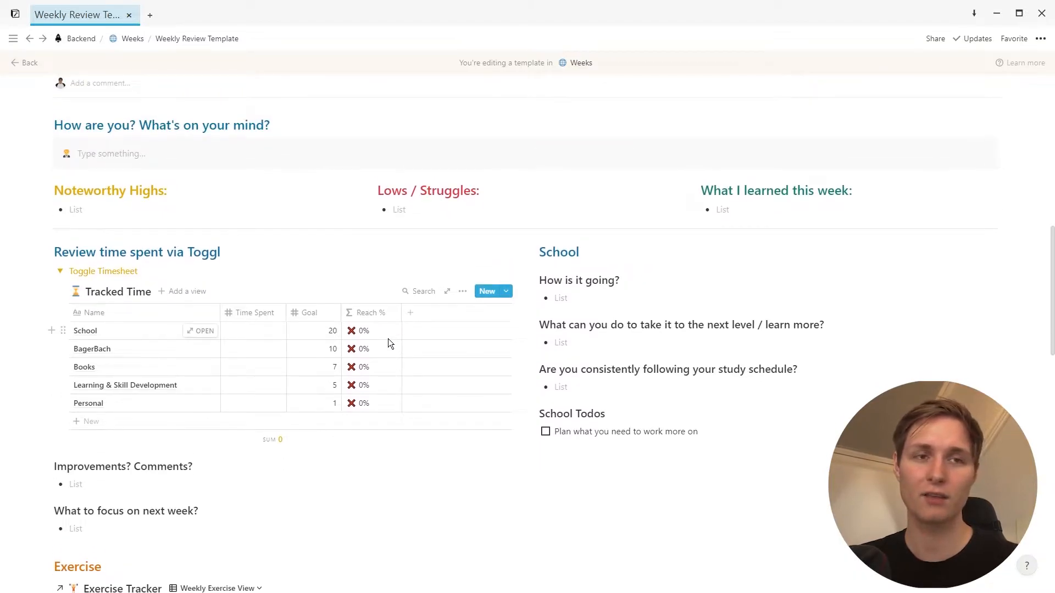
Examine the Weekly Review Template's sections from Exercise through the Finish! checklist, and return to the start of the template
scroll(388, 341, "down", 2)
scroll(384, 351, "down", 4)
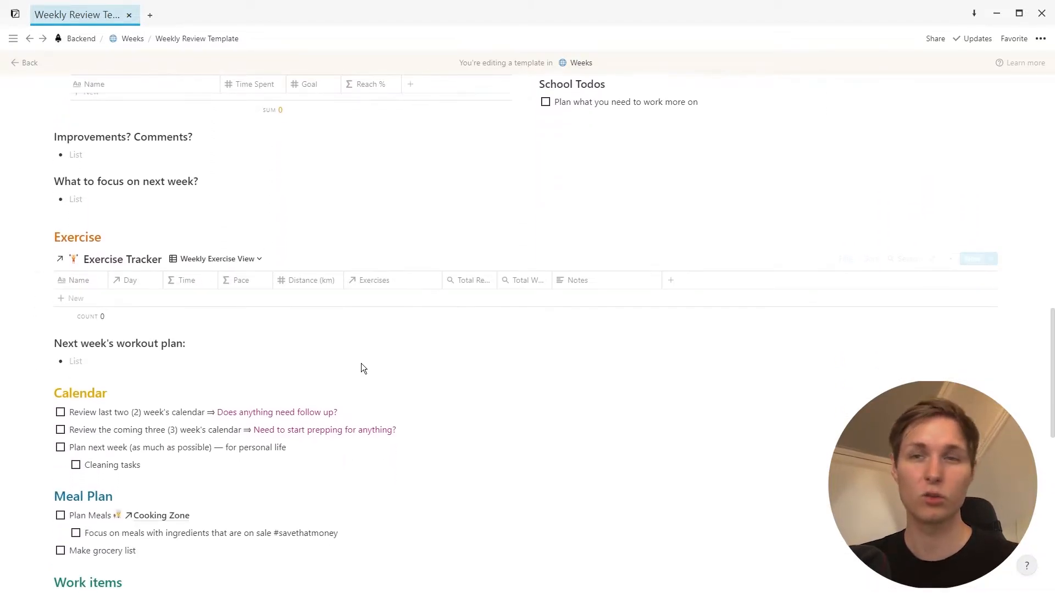
scroll(360, 358, "down", 2)
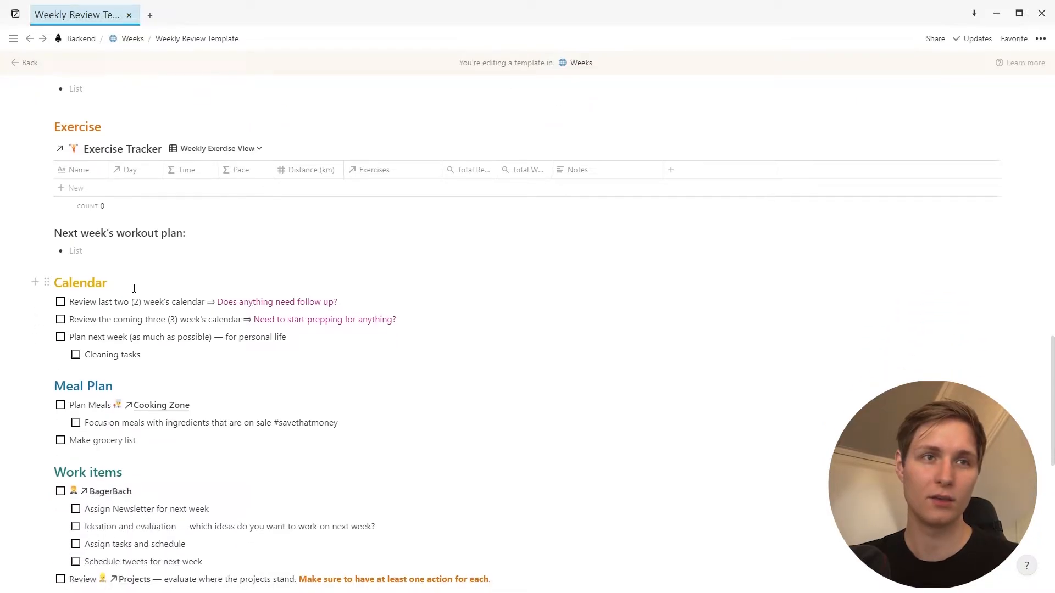
scroll(136, 283, "down", 2)
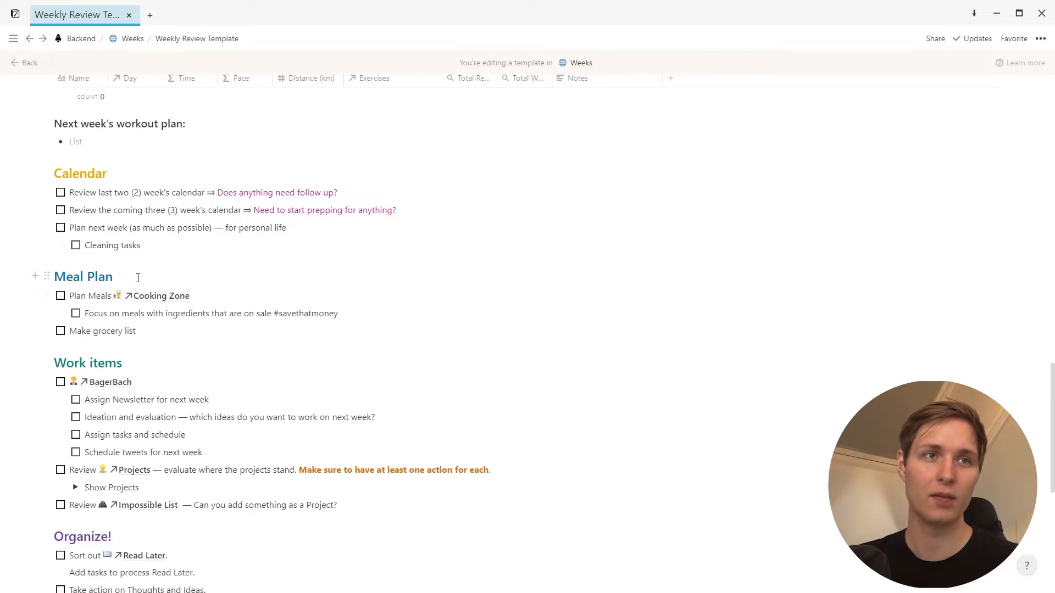
scroll(138, 277, "down", 2)
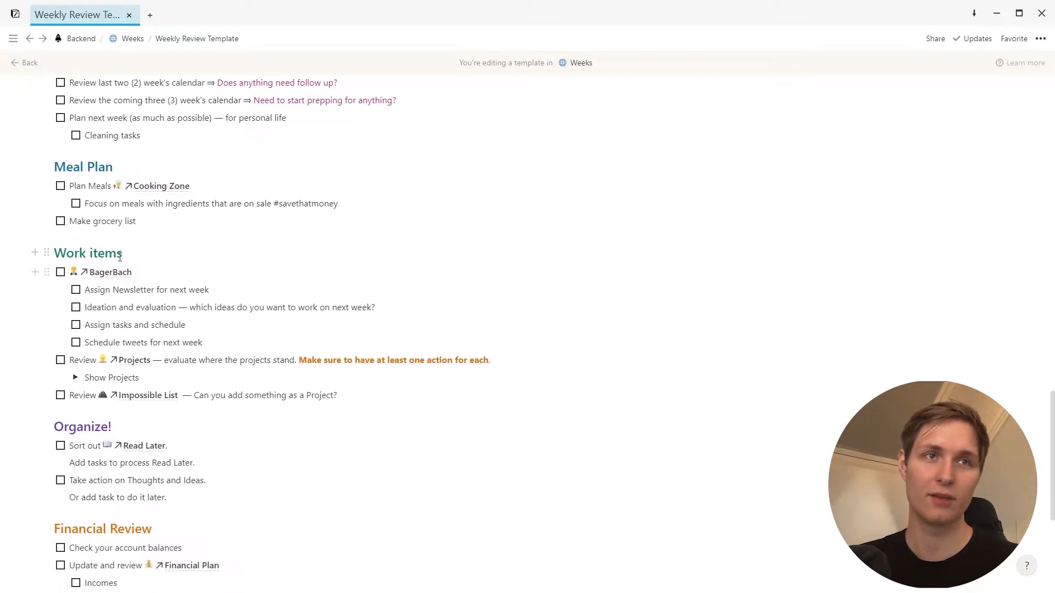
scroll(165, 266, "down", 3)
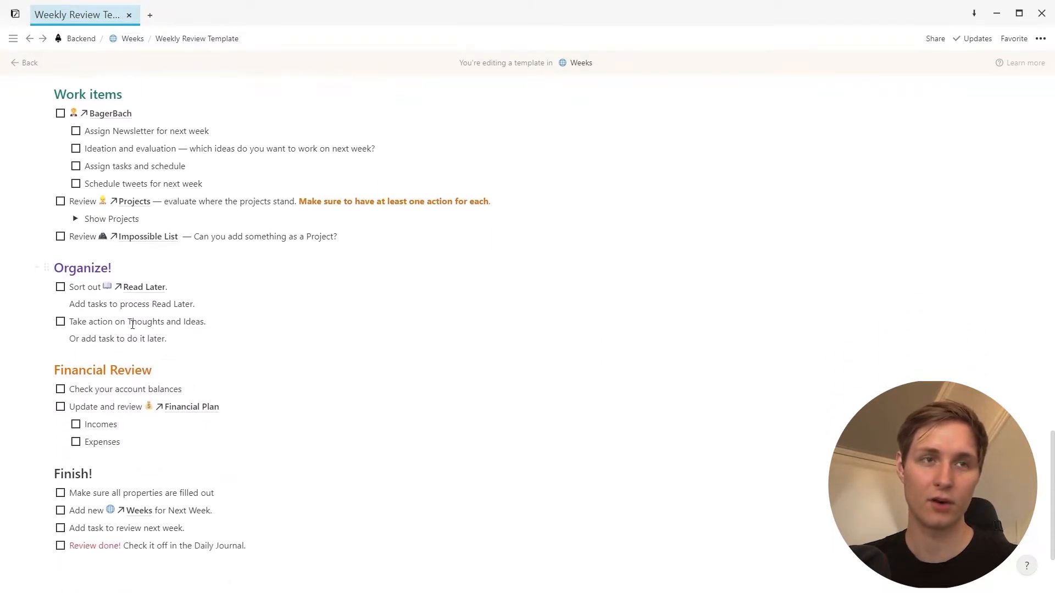
scroll(159, 332, "down", 1)
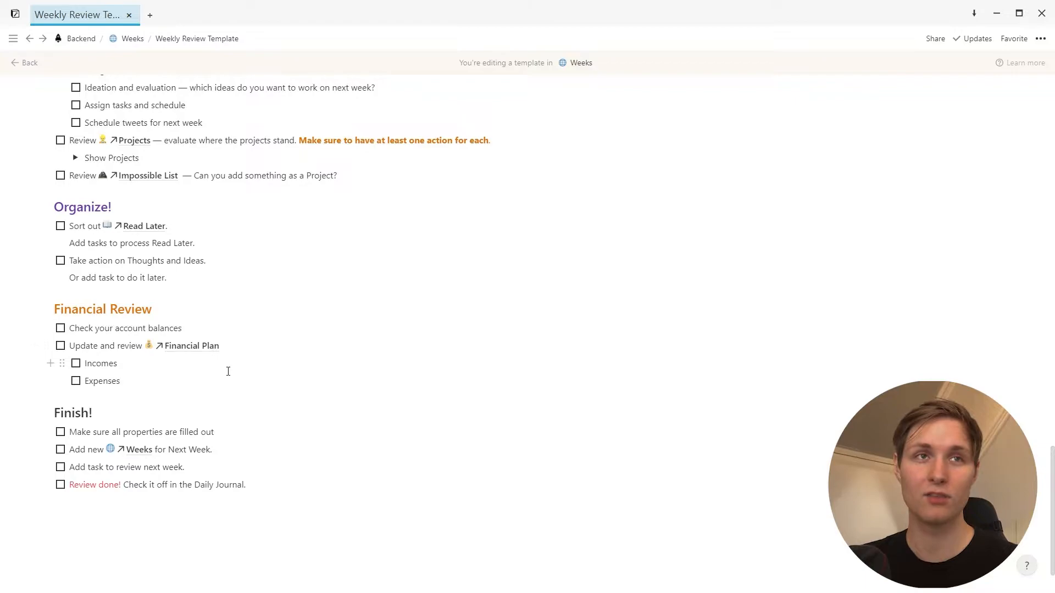
scroll(228, 370, "up", 3)
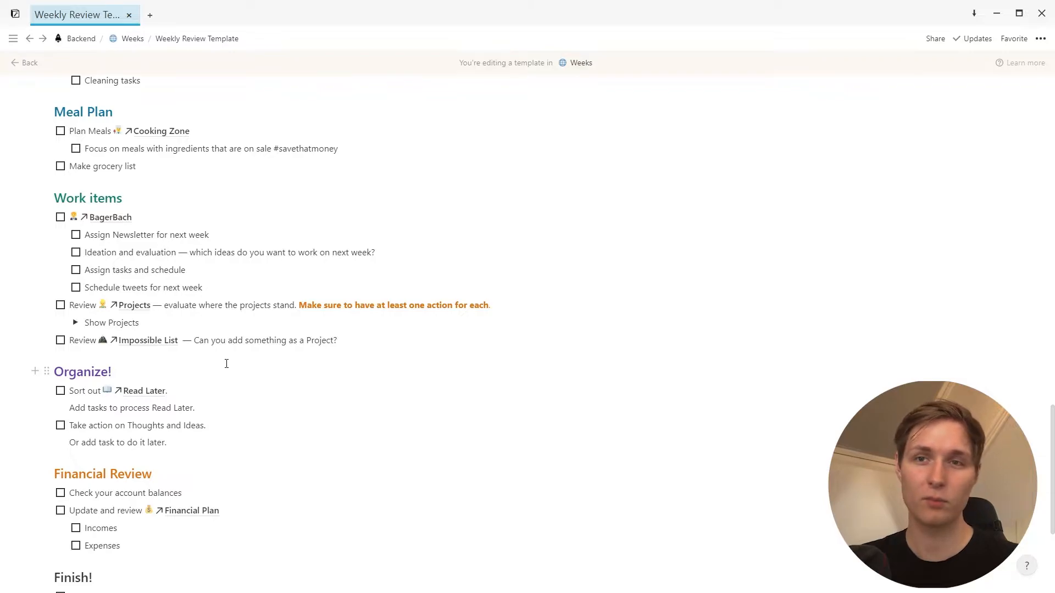
scroll(227, 363, "up", 7)
scroll(226, 367, "up", 1)
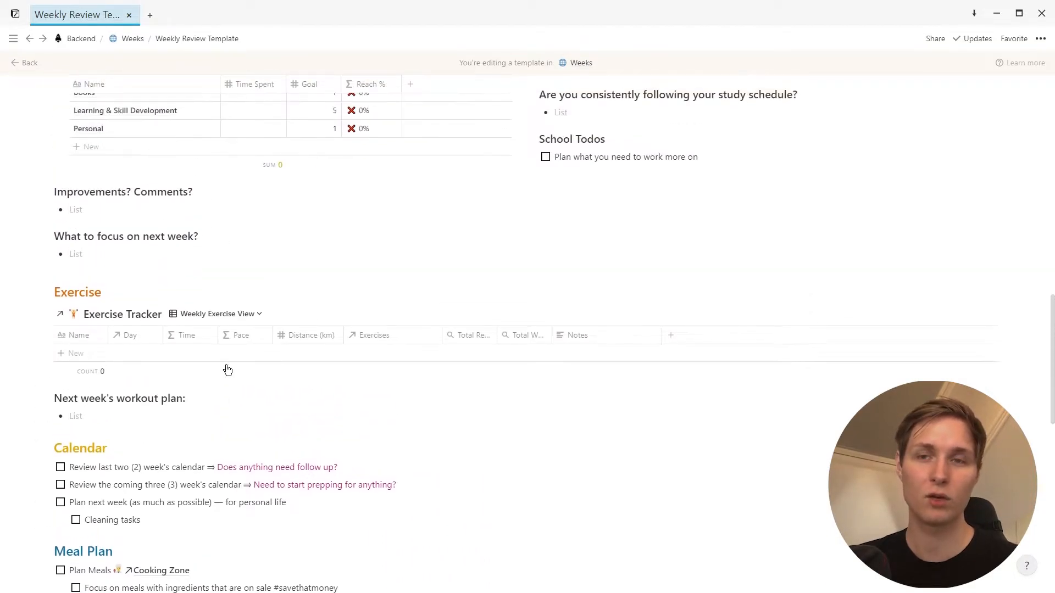
scroll(365, 315, "up", 4)
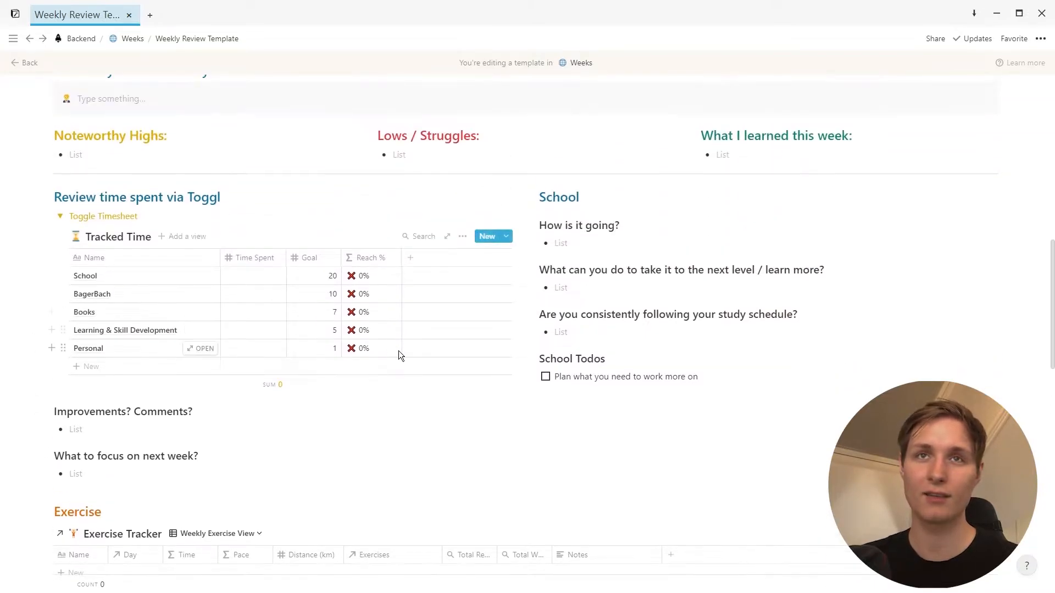
scroll(398, 356, "up", 9)
scroll(309, 379, "up", 2)
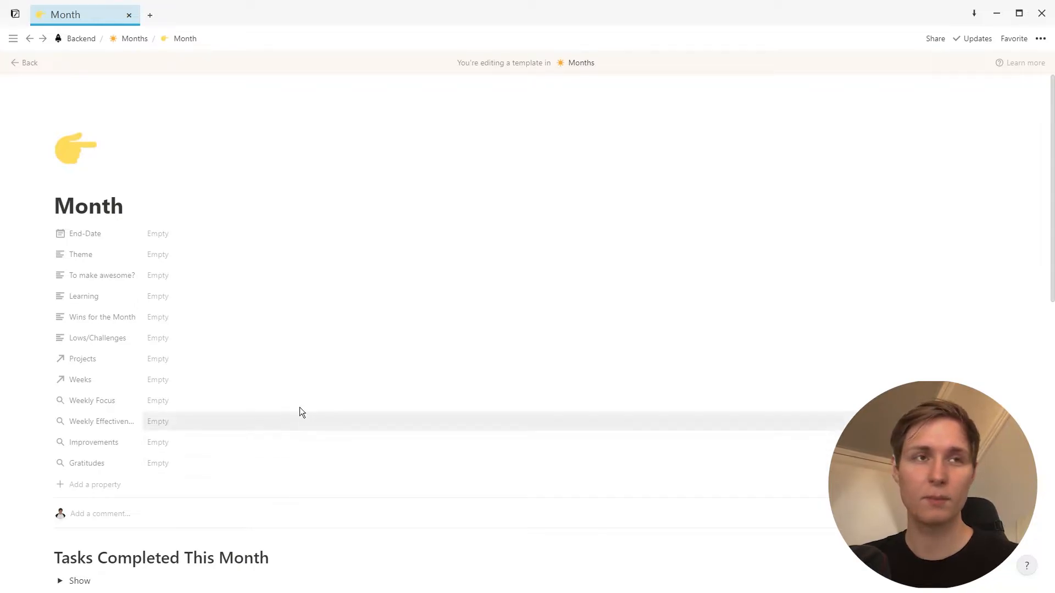
Examine the Month template's properties, Tasks Completed This Month section and Assessments prompts
scroll(299, 416, "down", 3)
scroll(310, 435, "down", 2)
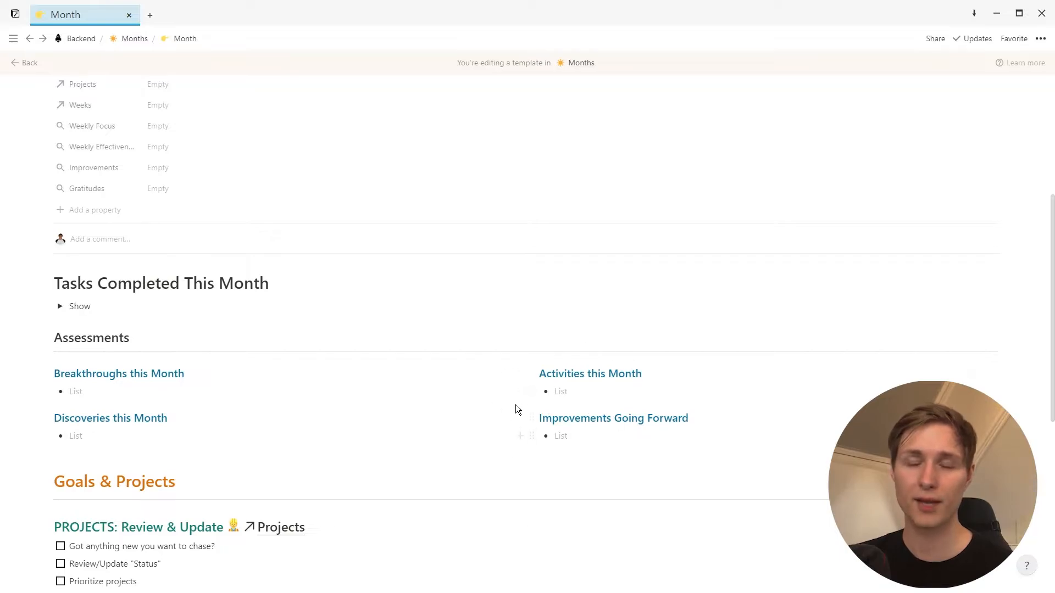
scroll(381, 374, "down", 2)
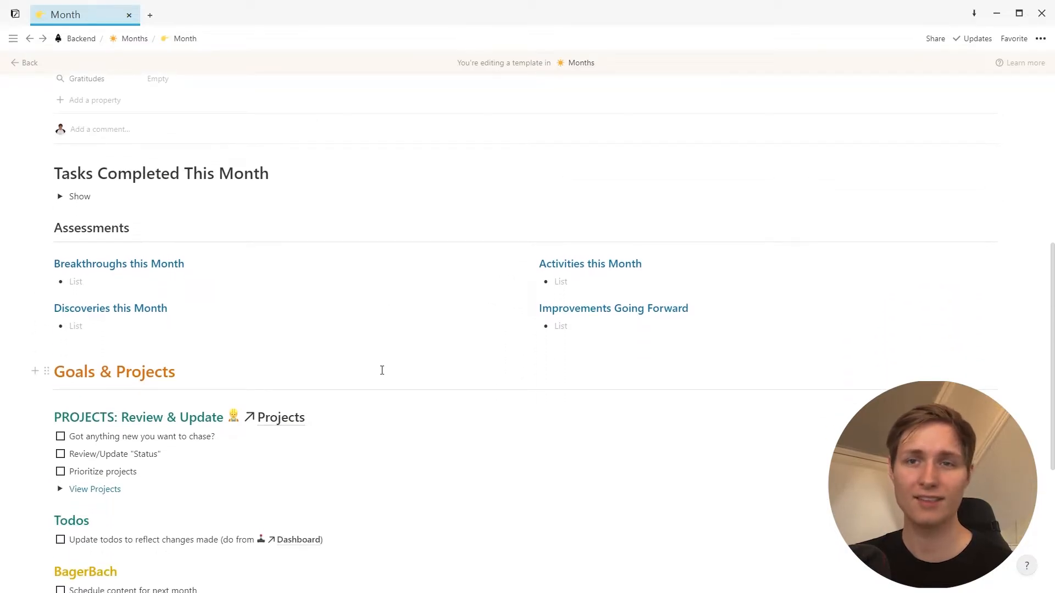
scroll(382, 370, "down", 1)
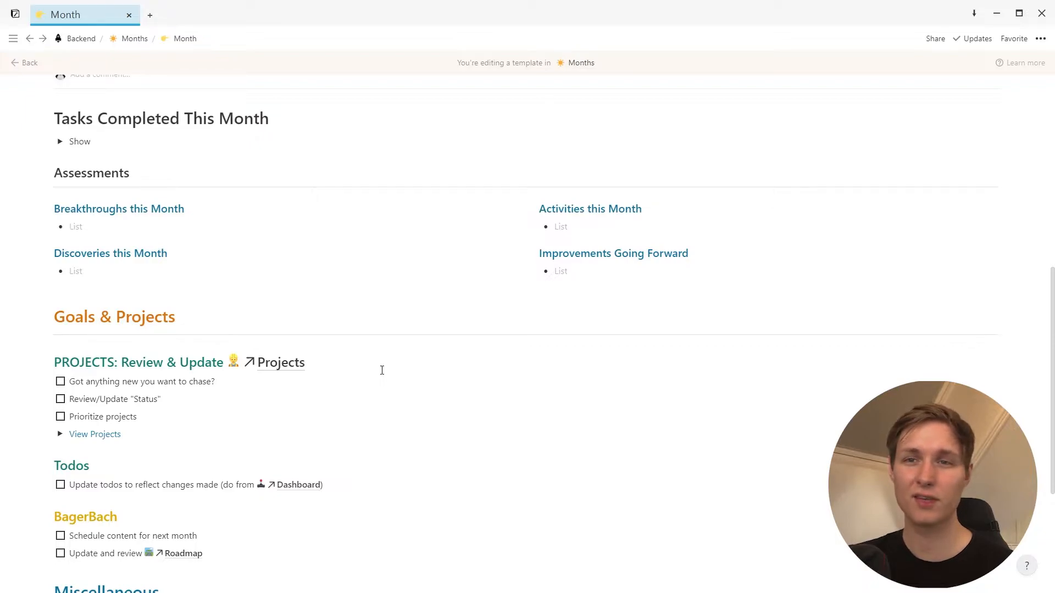
scroll(382, 370, "down", 1)
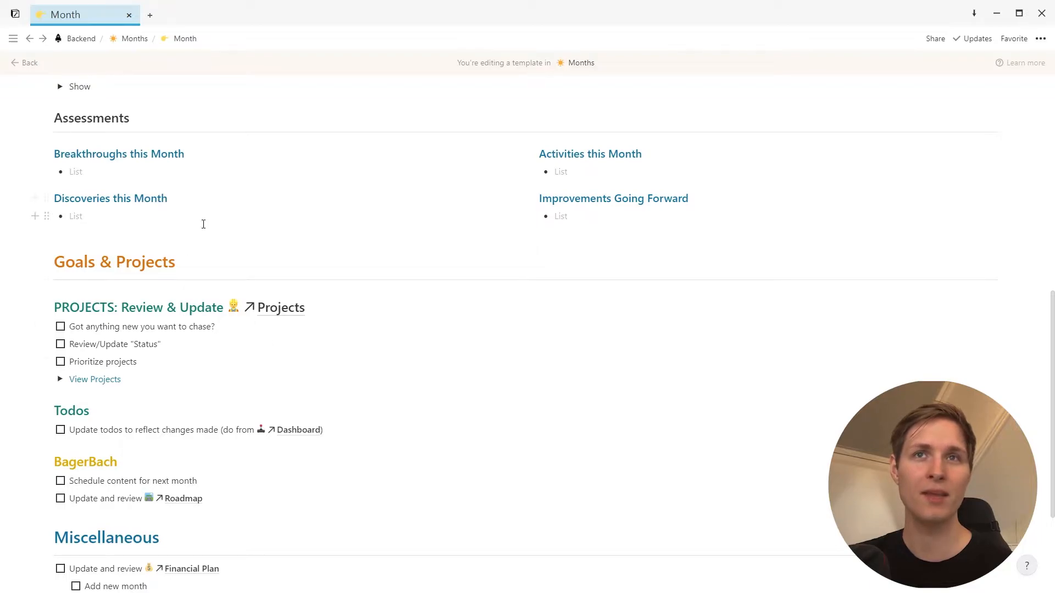
scroll(133, 171, "up", 1)
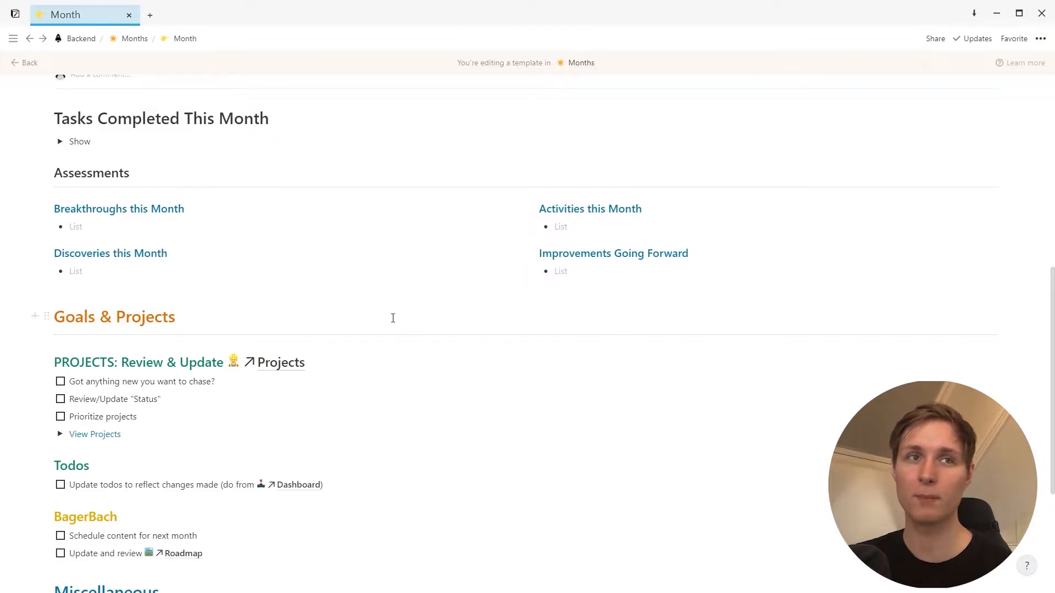
Examine the Month template's Goals & Projects and Miscellaneous checklists, highlighting "Got anything new you want to chase?" and clearing the highlight
scroll(274, 343, "down", 2)
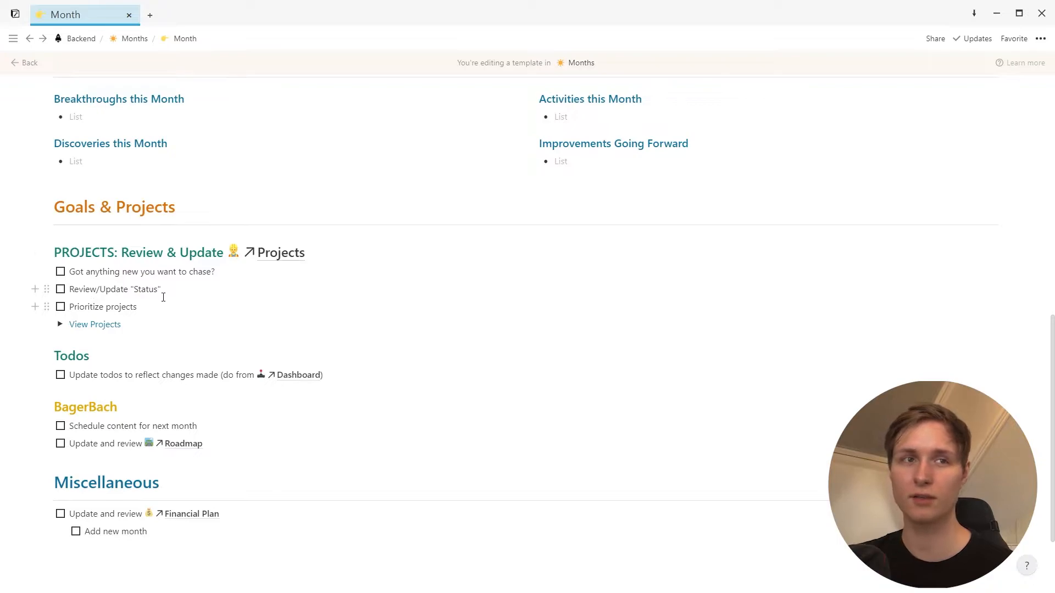
scroll(316, 322, "down", 1)
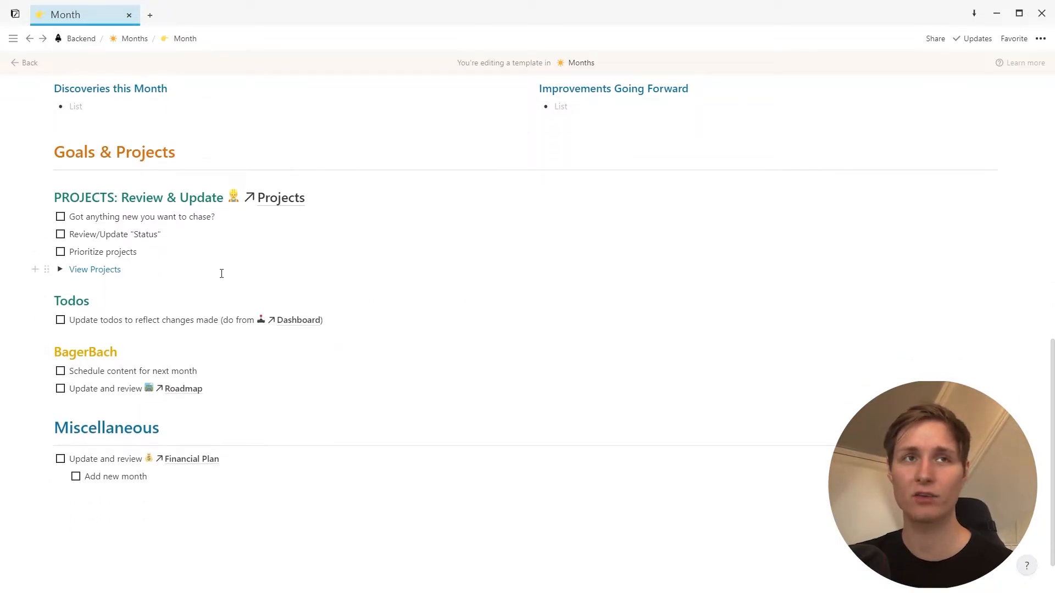
left_click_drag(222, 218, 65, 226)
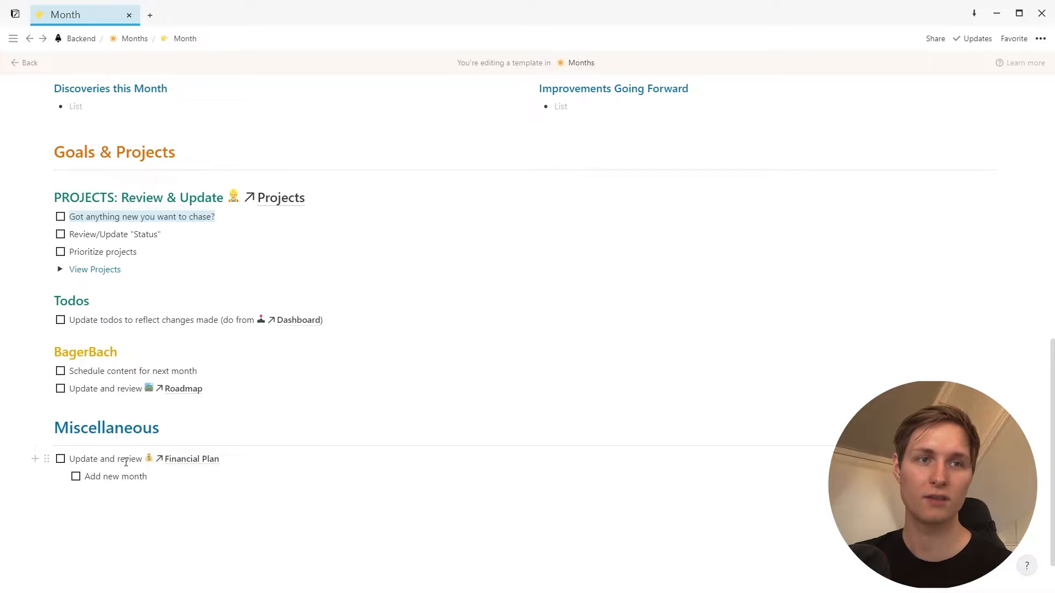
left_click(126, 462)
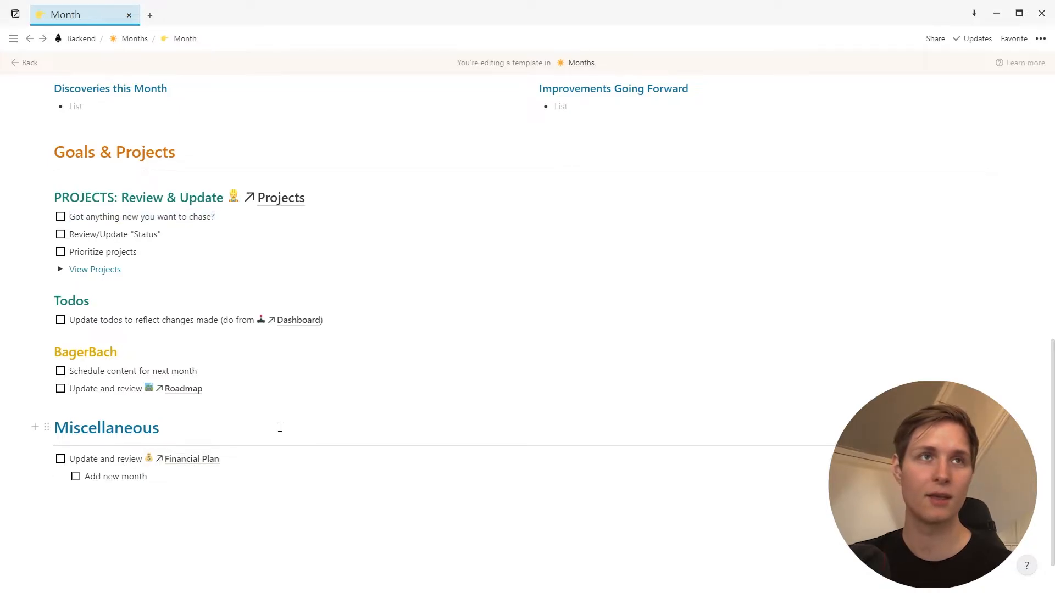
scroll(278, 426, "up", 1)
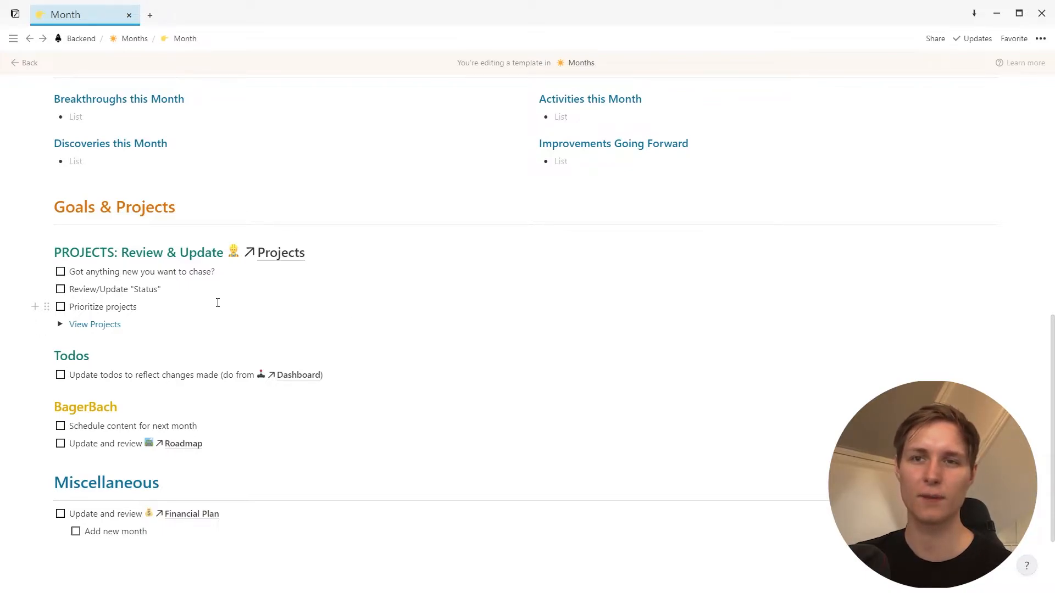
Return to the Dashboard and view its Tracking Zone, Active Projects and Systems sections
key("ctrl+[")
scroll(394, 297, "down", 8)
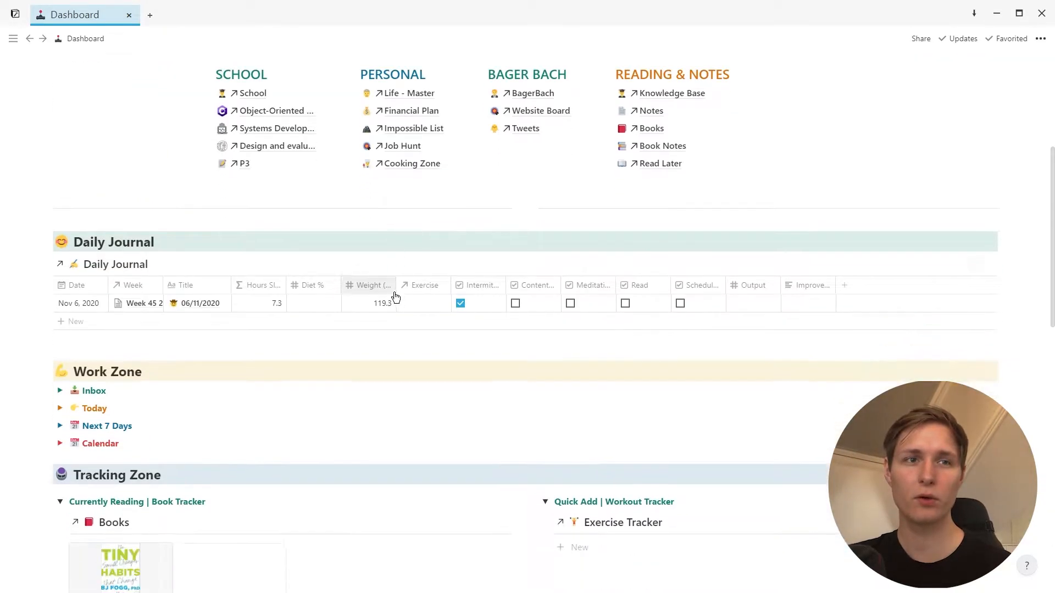
scroll(396, 295, "up", 1)
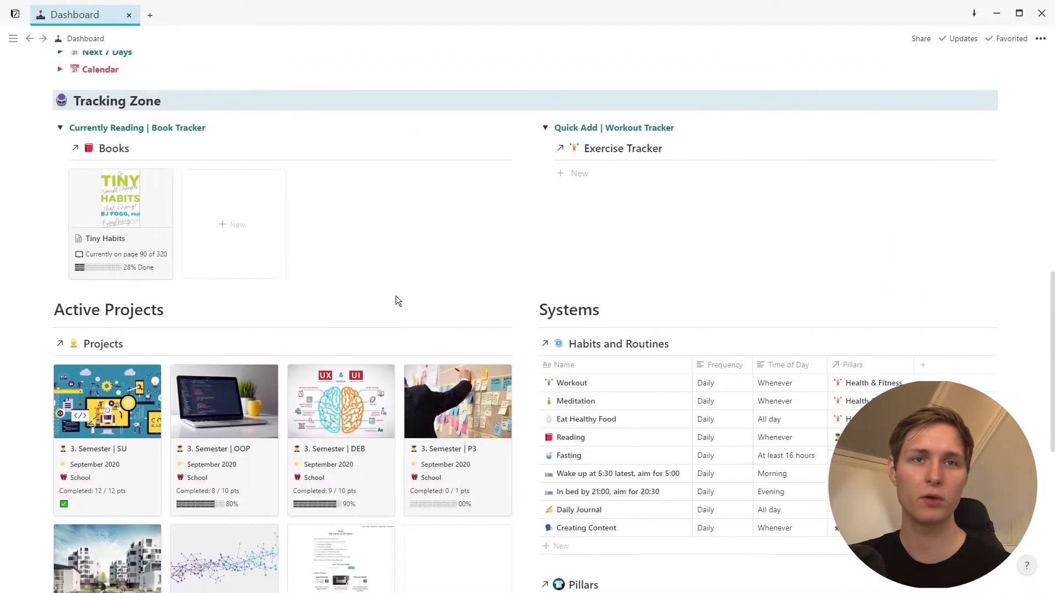
scroll(396, 296, "down", 3)
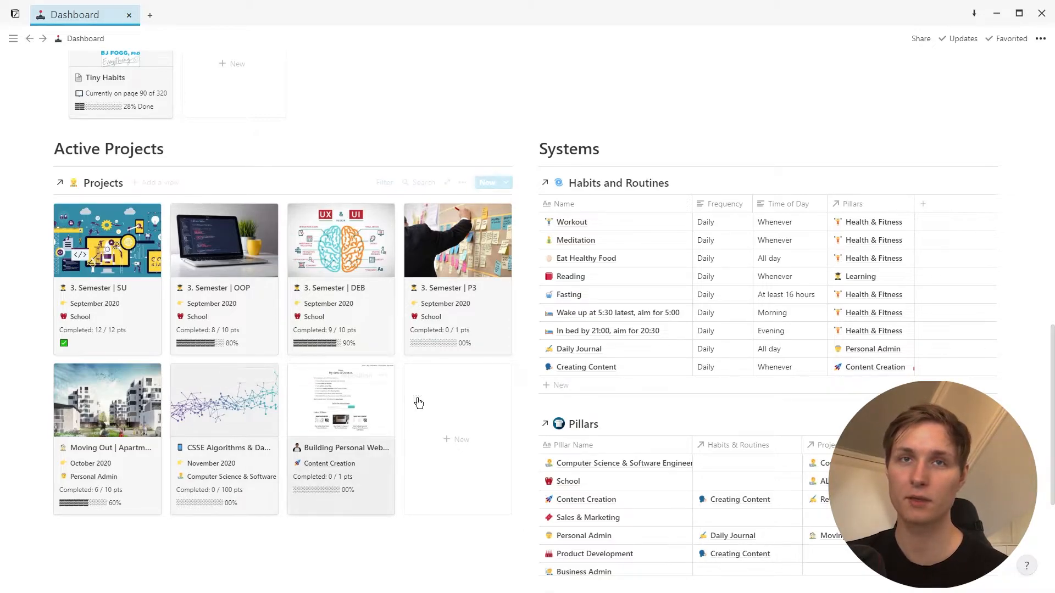
Open the Project Template of the Projects database for editing and view its Why this Project?, Thoughts, Project Info and Todos sections
left_click(506, 183)
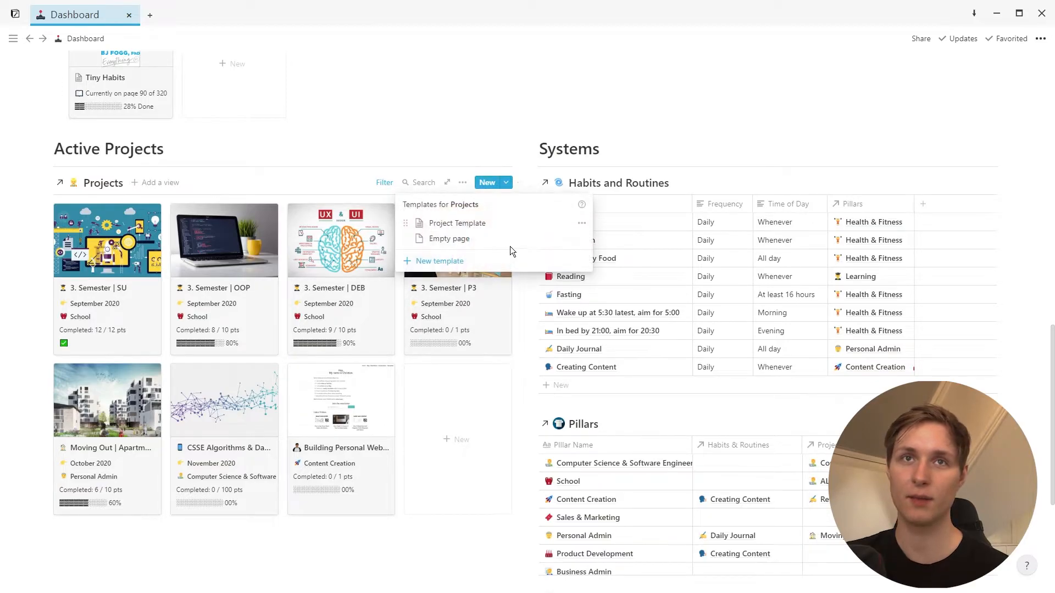
left_click(581, 223)
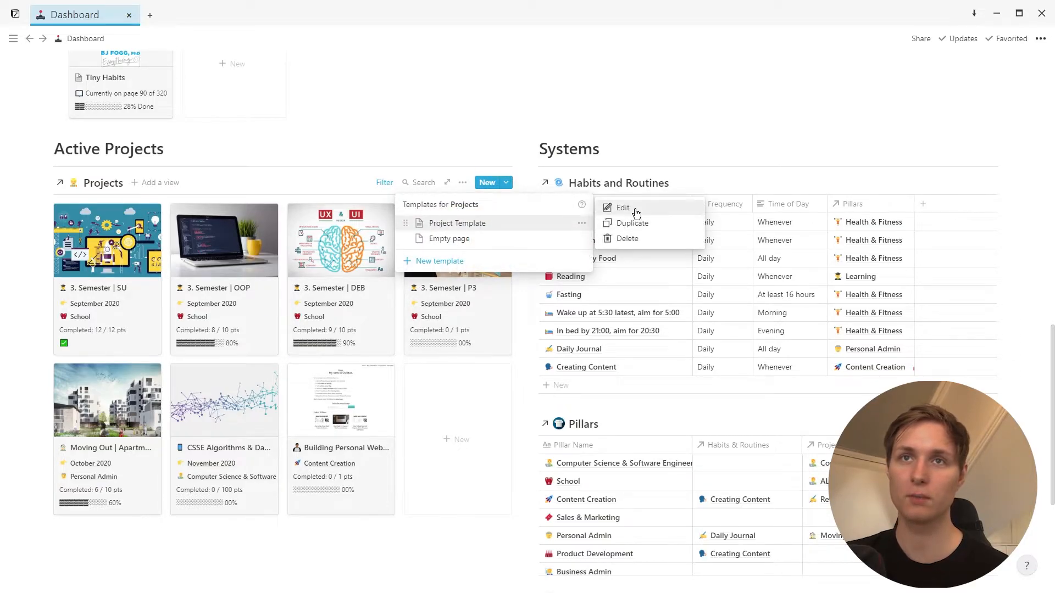
left_click(632, 210)
scroll(547, 353, "down", 5)
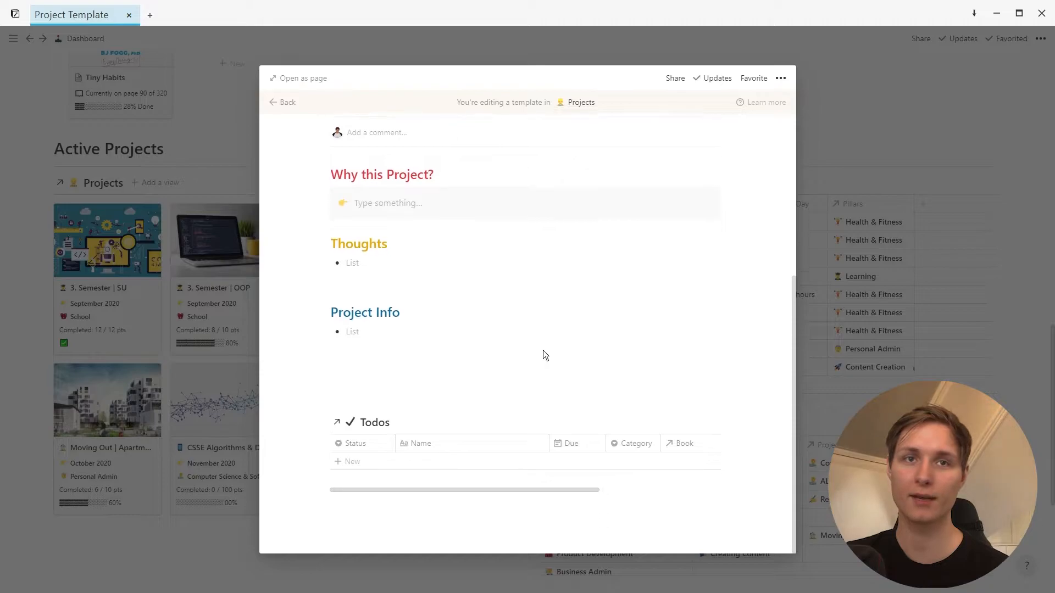
Examine the Project Template's properties, its Status options and its Why this Project?, Thoughts and Project Info sections
scroll(551, 284, "up", 5)
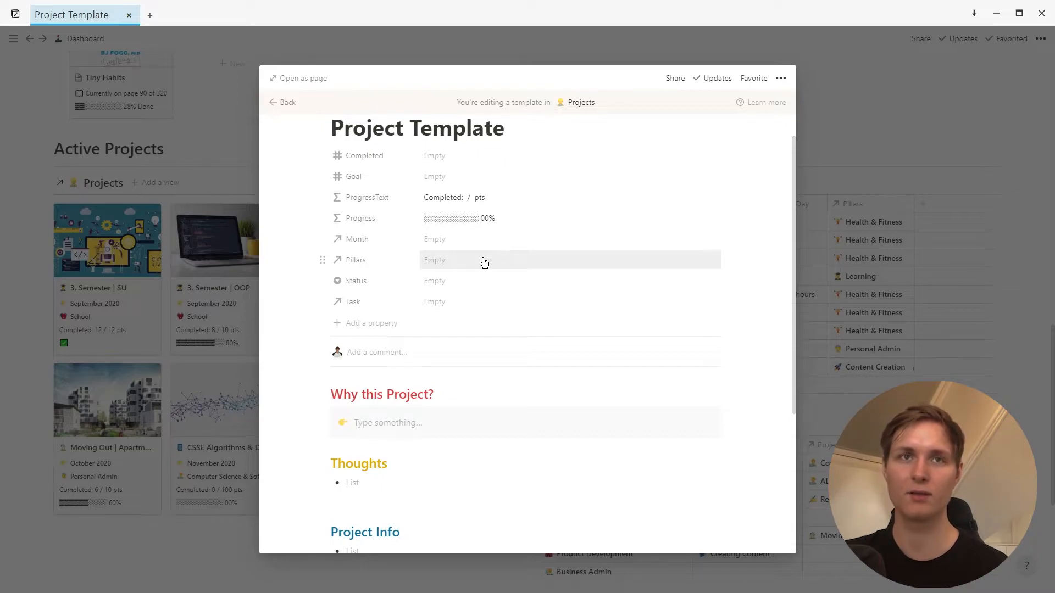
left_click(488, 287)
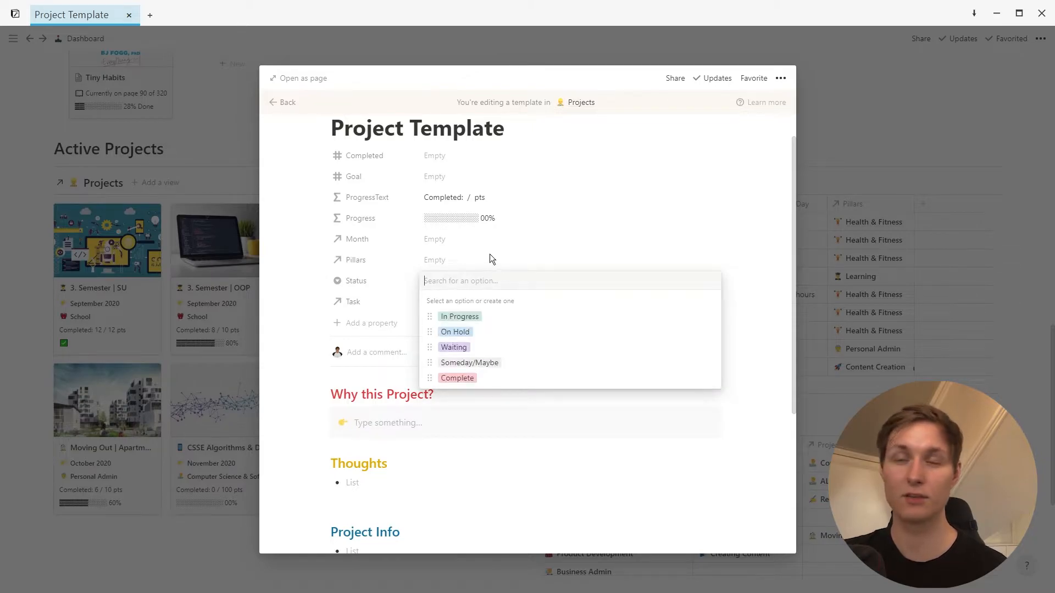
left_click(489, 259)
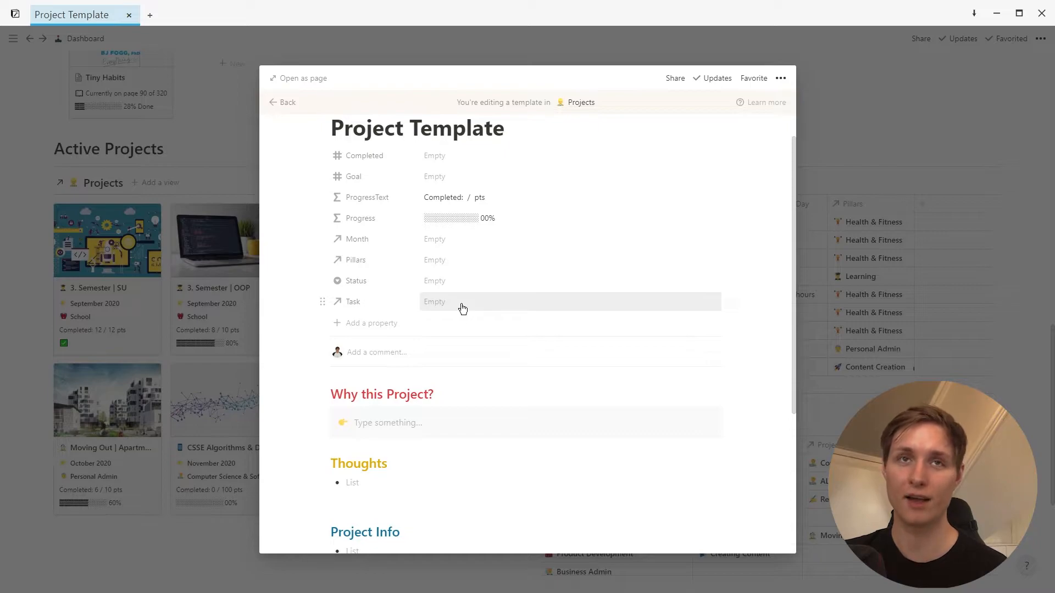
scroll(462, 309, "down", 2)
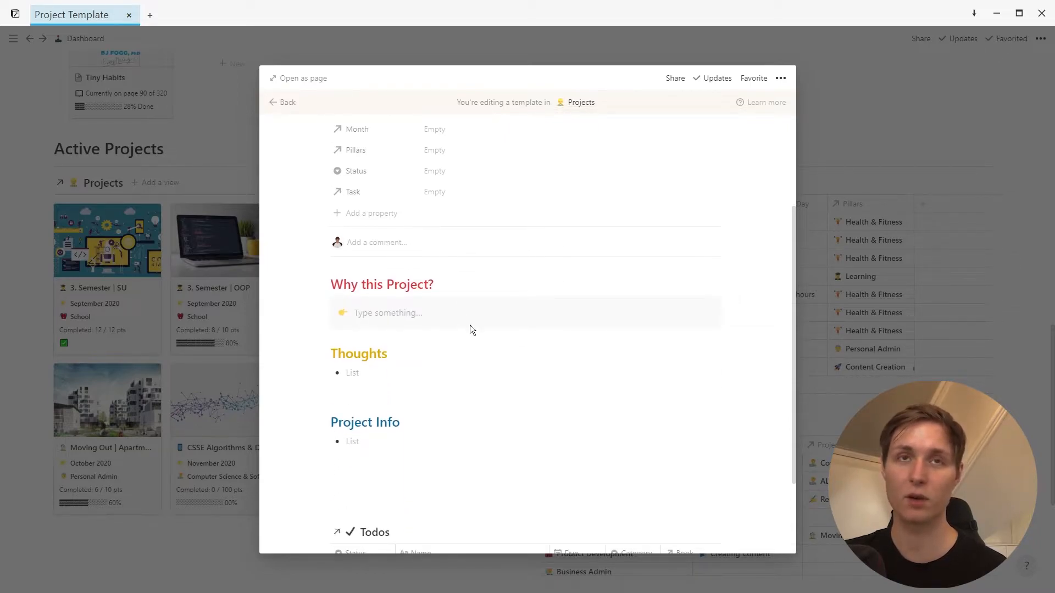
scroll(421, 293, "down", 1)
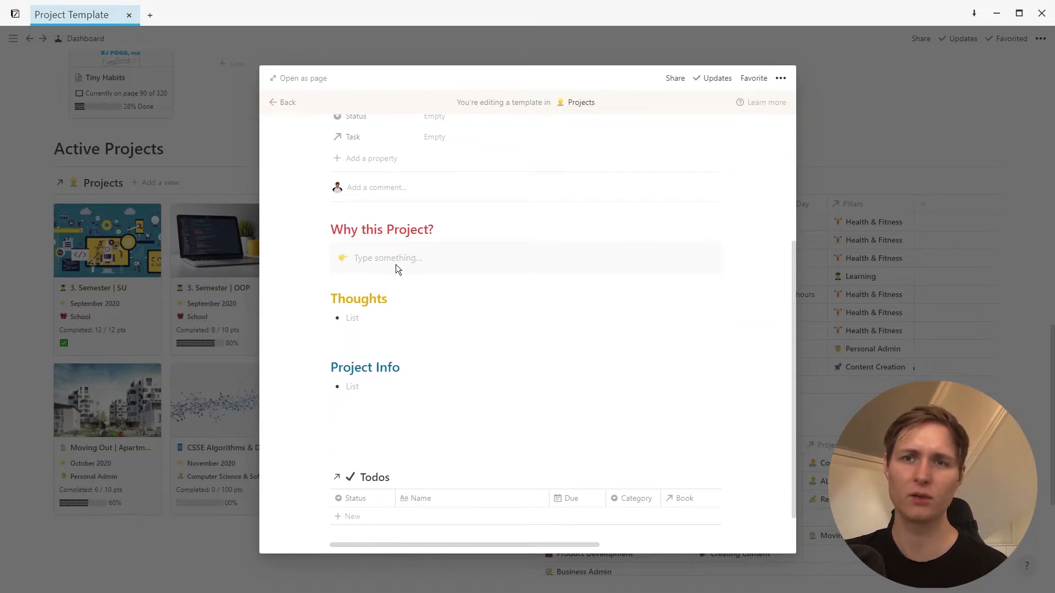
scroll(396, 264, "down", 1)
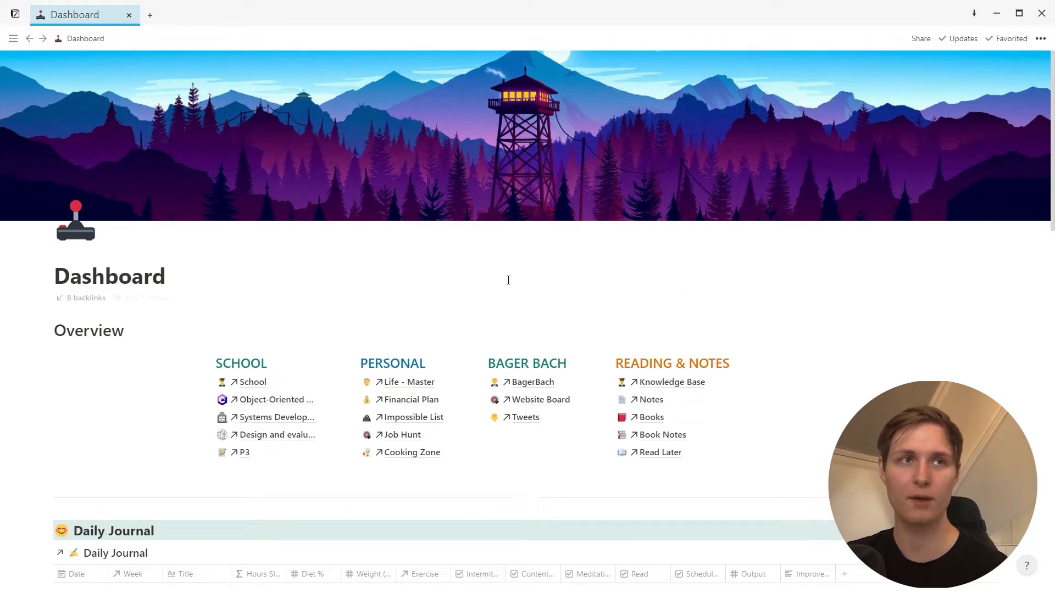
Create an empty, untitled page in Thoughts and Ideas, look through its Status options, and return to the Dashboard
left_click(13, 39)
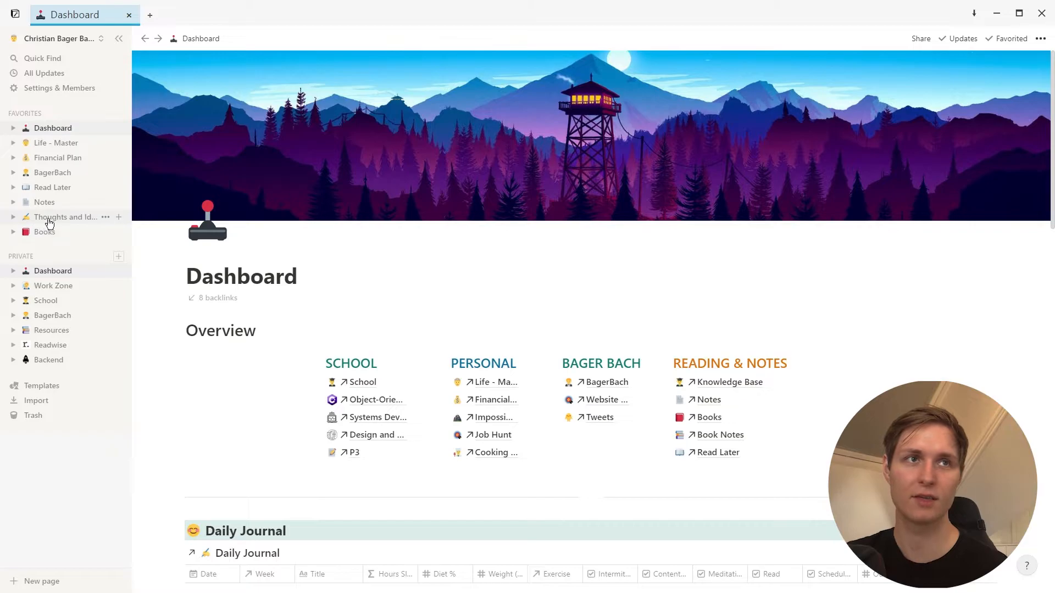
left_click(120, 218)
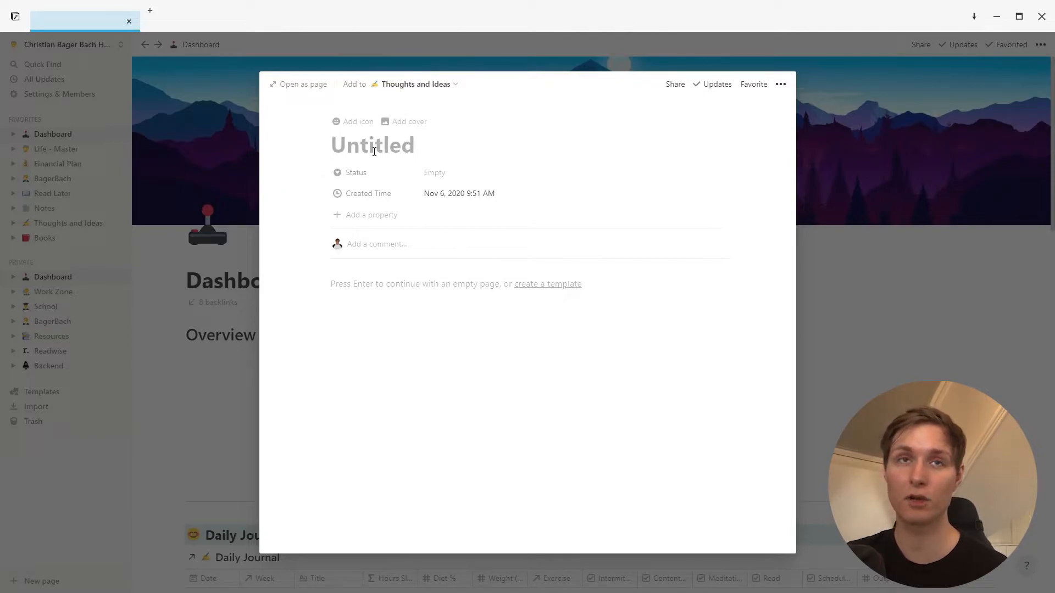
key("Return")
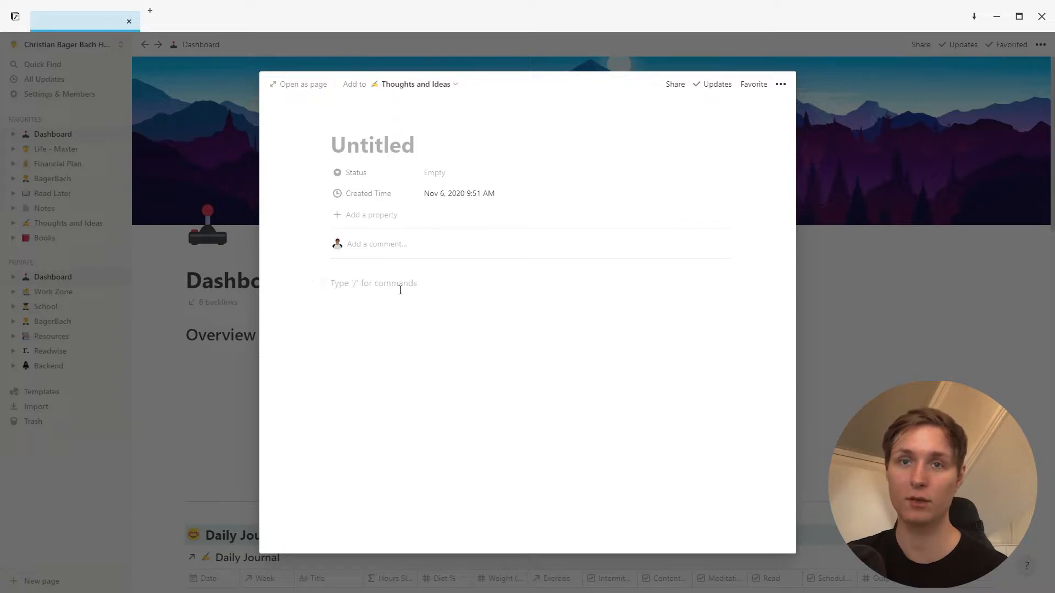
left_click(438, 173)
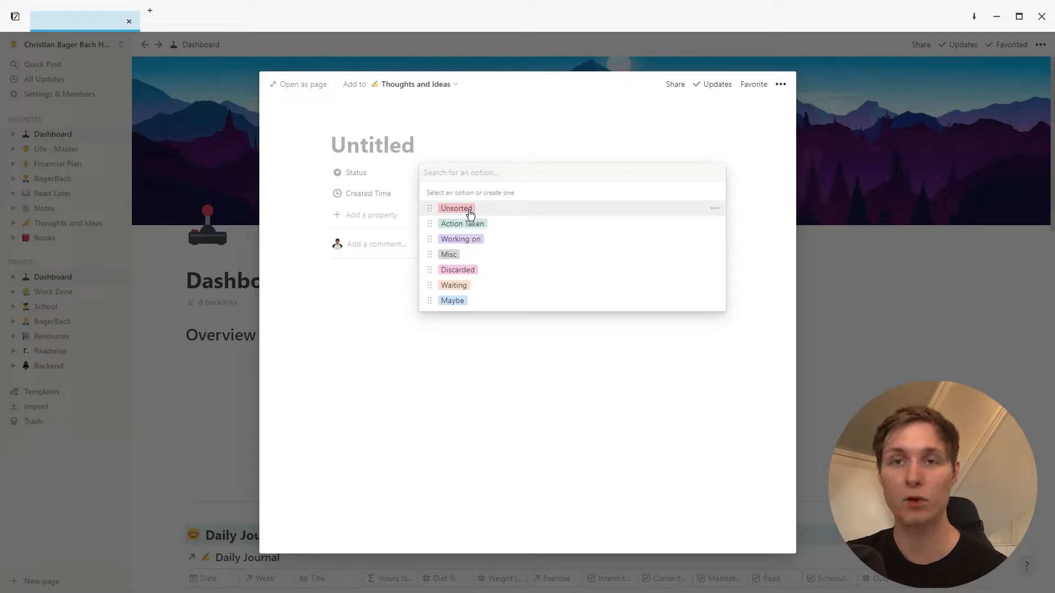
left_click(373, 147)
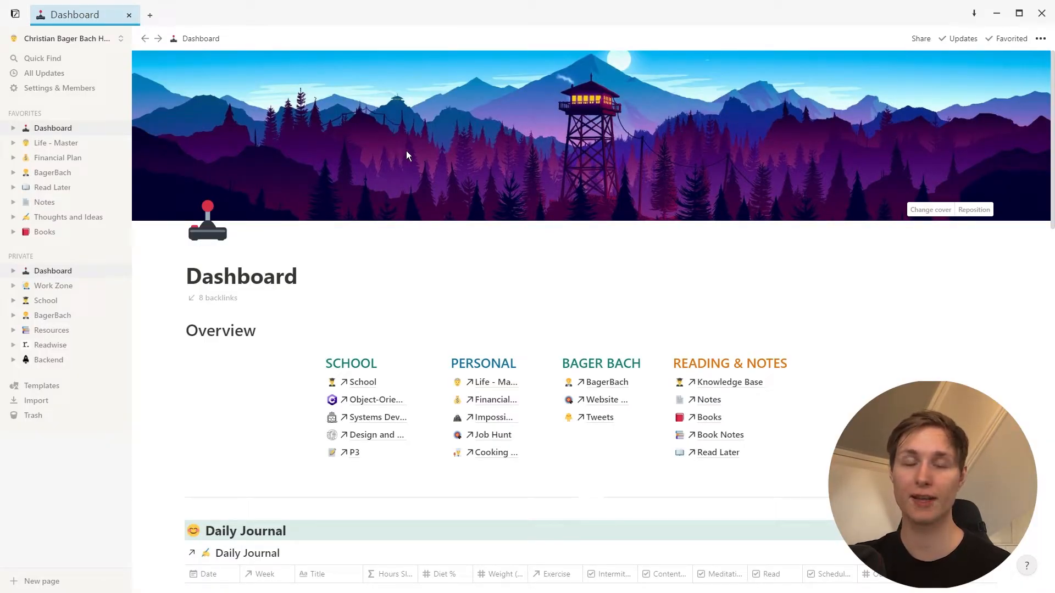
View the Dashboard's Work Zone and Tracking Zone, then open the Books board and hide the sidebar
scroll(427, 152, "down", 7)
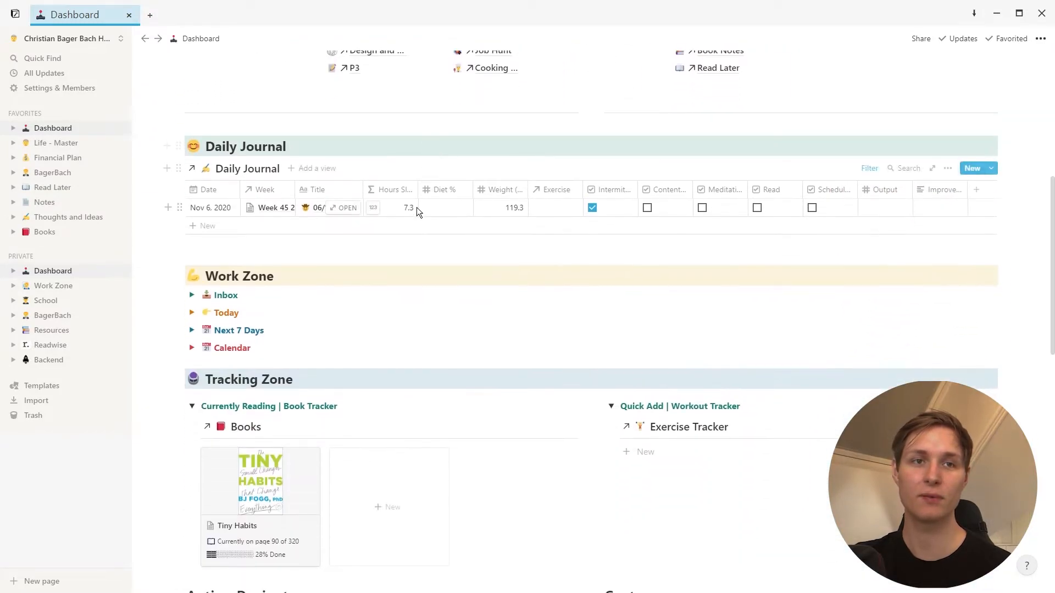
scroll(416, 208, "down", 2)
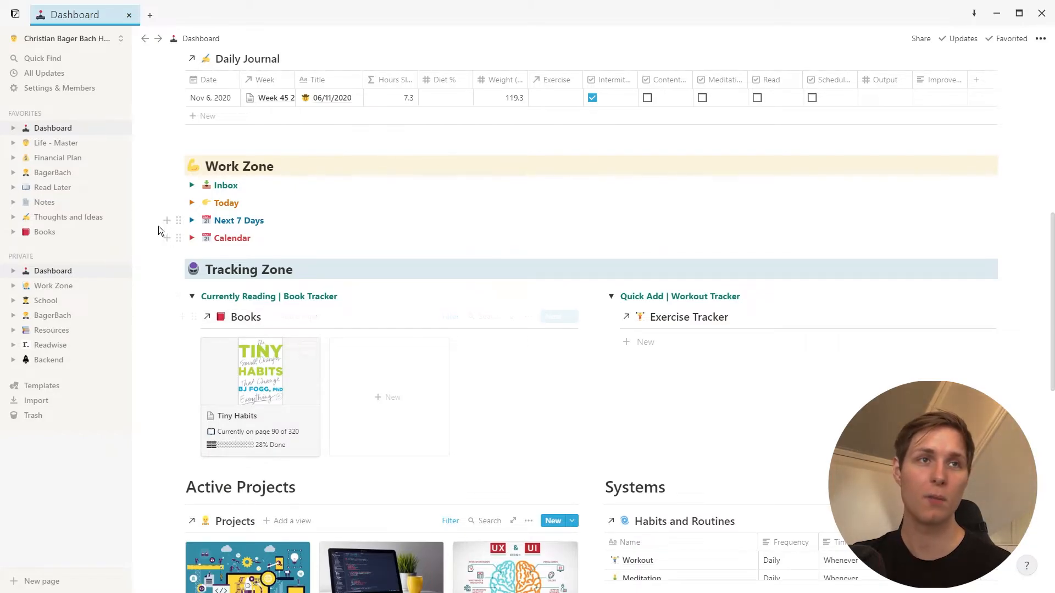
left_click(49, 236)
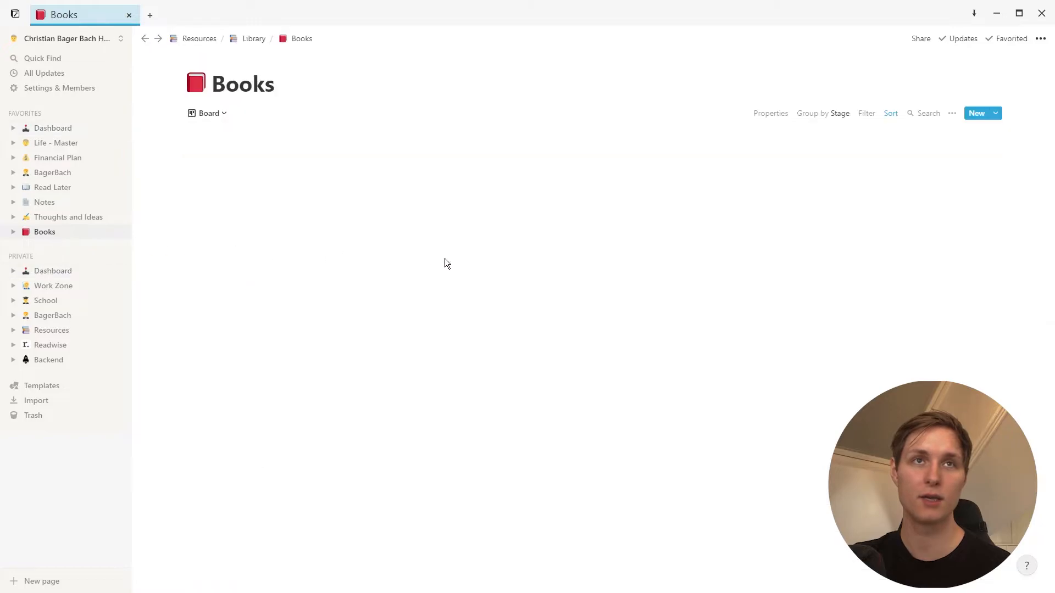
left_click(119, 42)
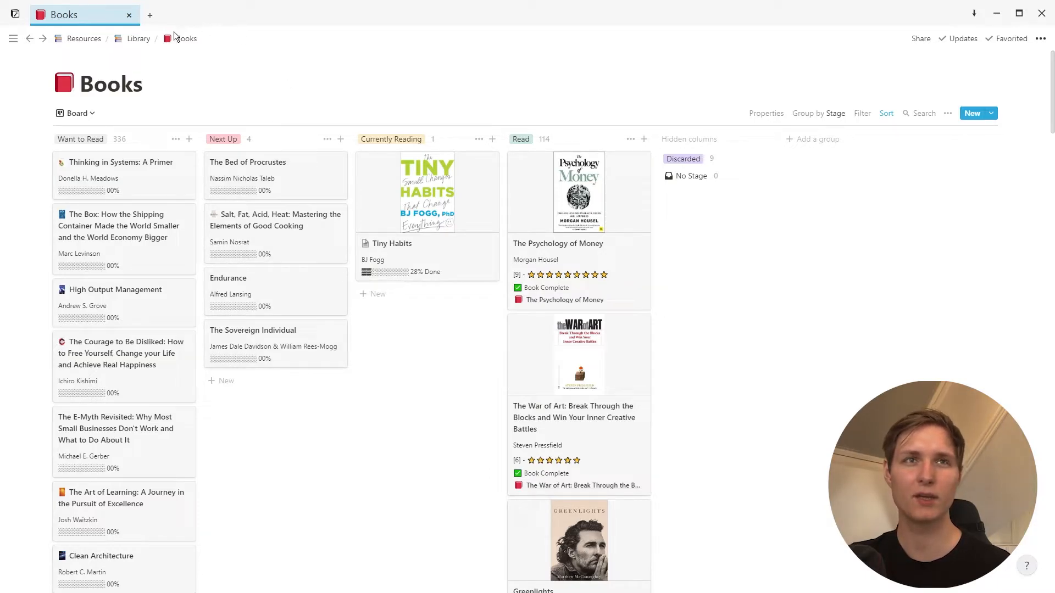
Open the 2020 entry of the Library's Book Year Review, examine its properties and rated Books gallery, and close it
left_click(139, 40)
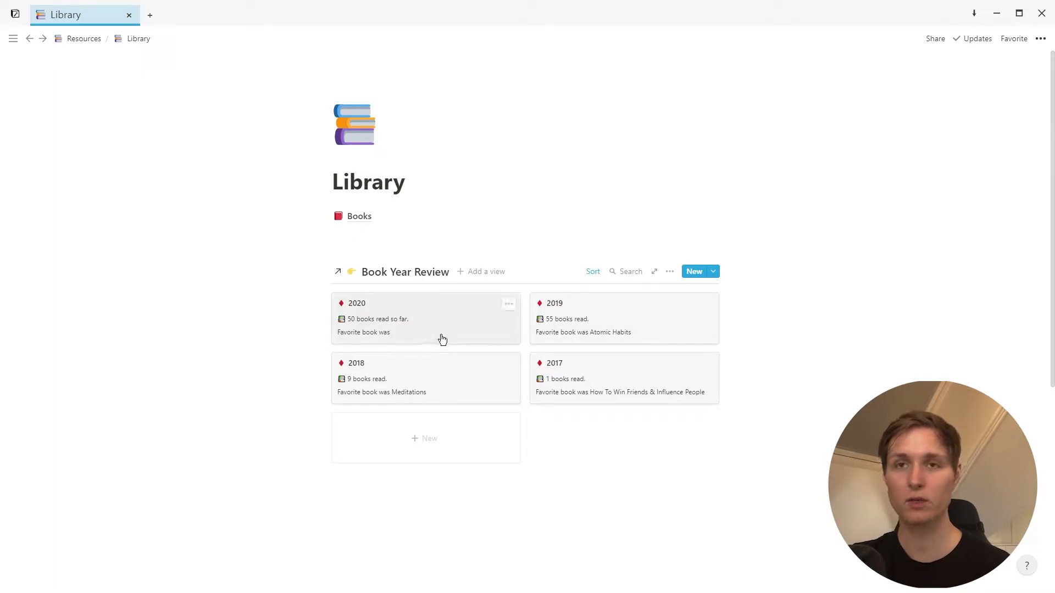
left_click(403, 326)
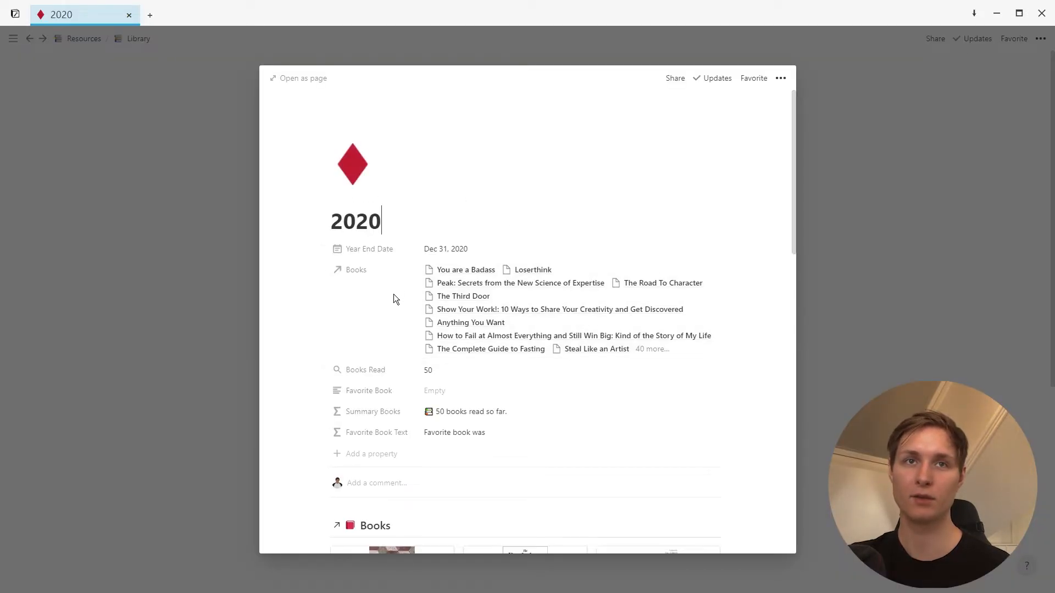
scroll(394, 292, "down", 1)
scroll(432, 325, "down", 1)
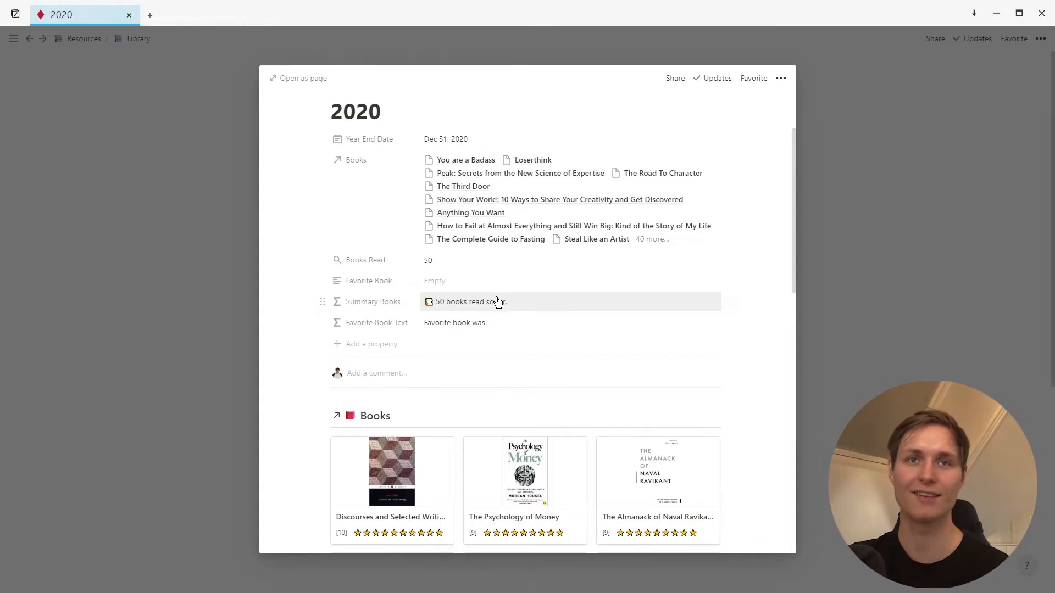
scroll(498, 301, "down", 1)
scroll(530, 276, "down", 1)
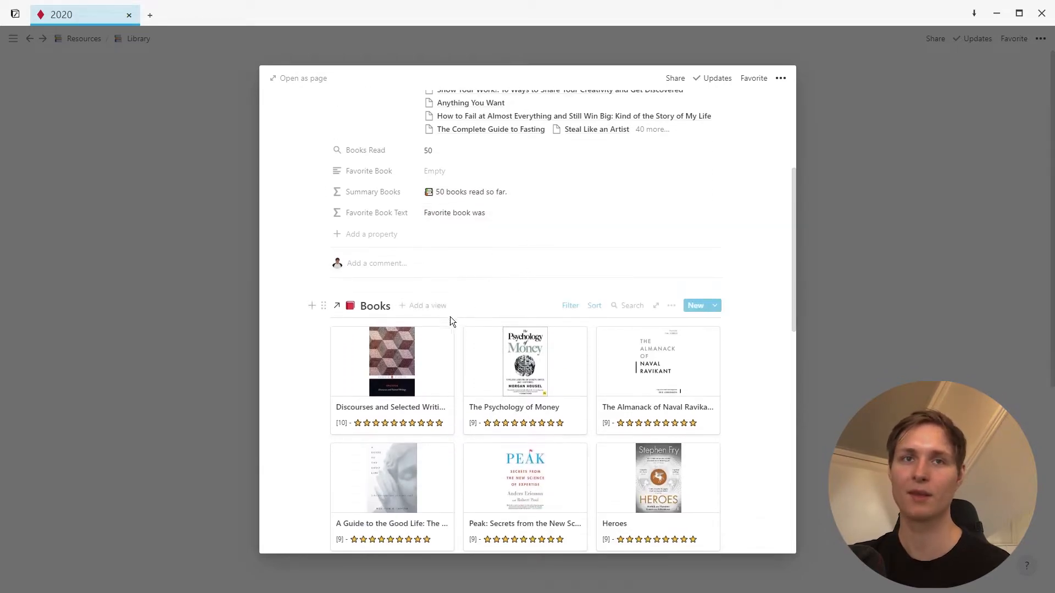
scroll(453, 318, "down", 1)
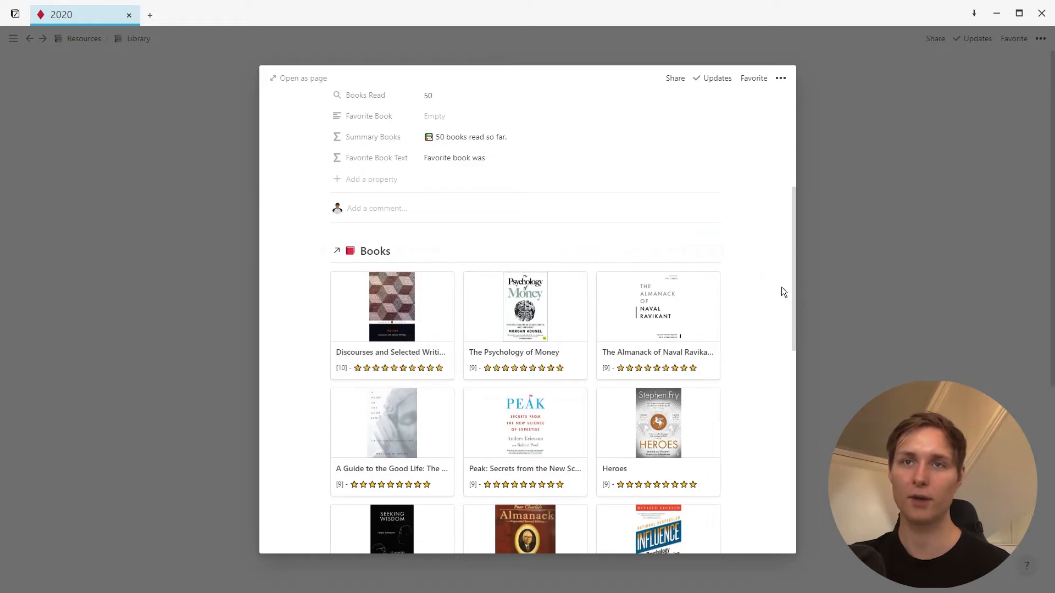
scroll(770, 302, "down", 3)
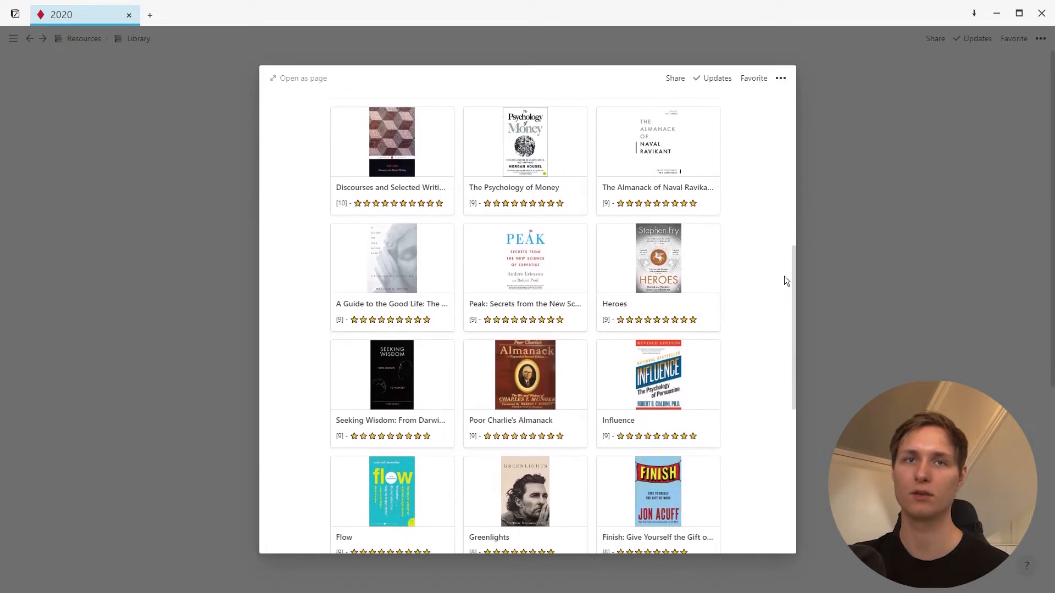
scroll(725, 255, "up", 3)
mouse_move(793, 248)
left_mouse_down()
mouse_move(798, 382)
mouse_move(789, 261)
left_mouse_up()
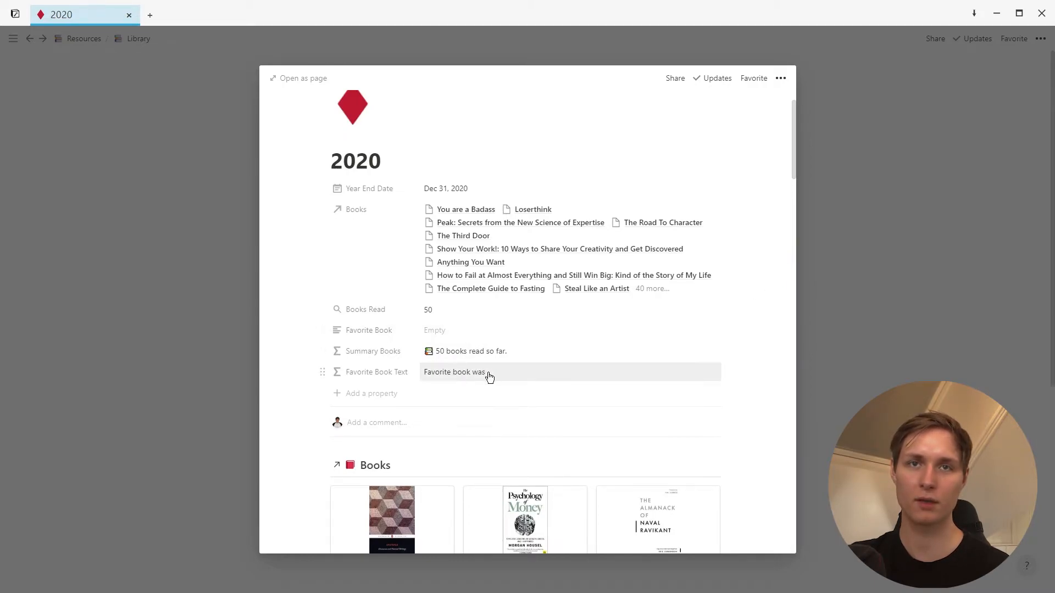
left_click(882, 305)
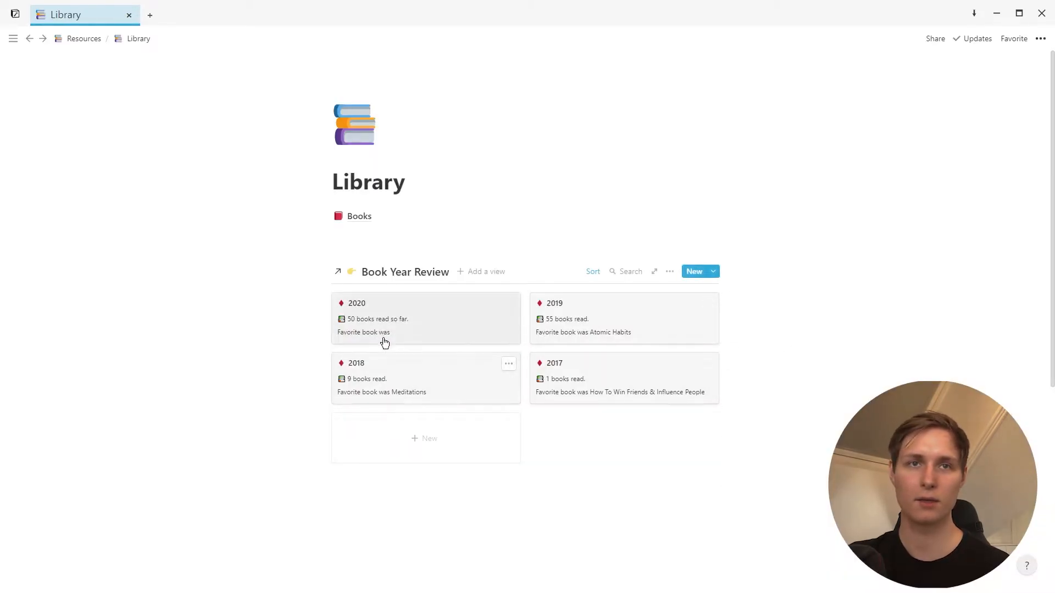
View the 2019 entry of the Book Year Review and its Favorite Book property, and briefly reopen the 2020 entry
left_click(598, 343)
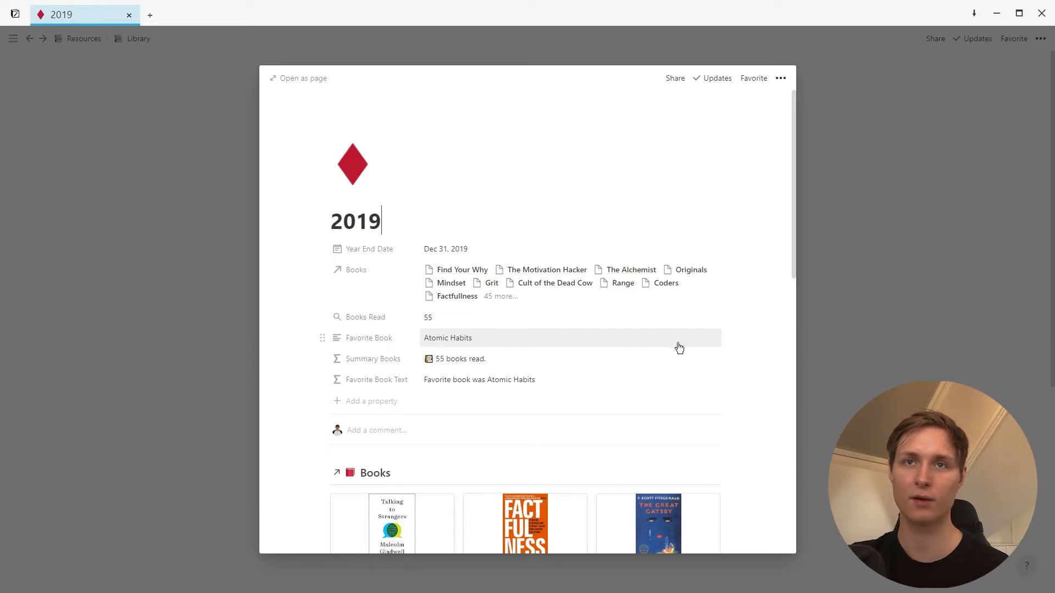
left_click(941, 270)
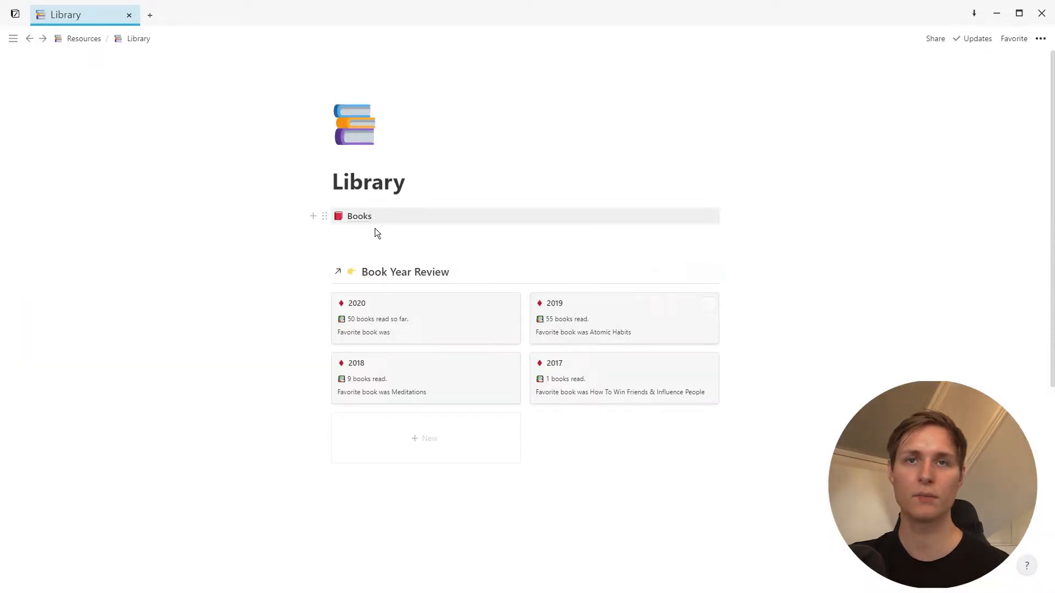
scroll(379, 242, "down", 2)
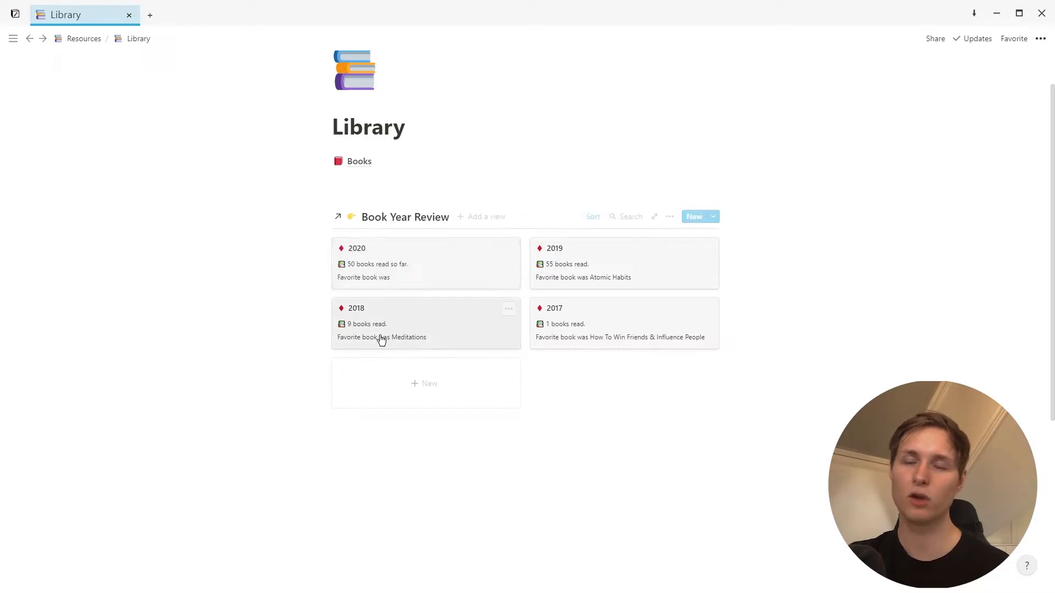
left_click(415, 259)
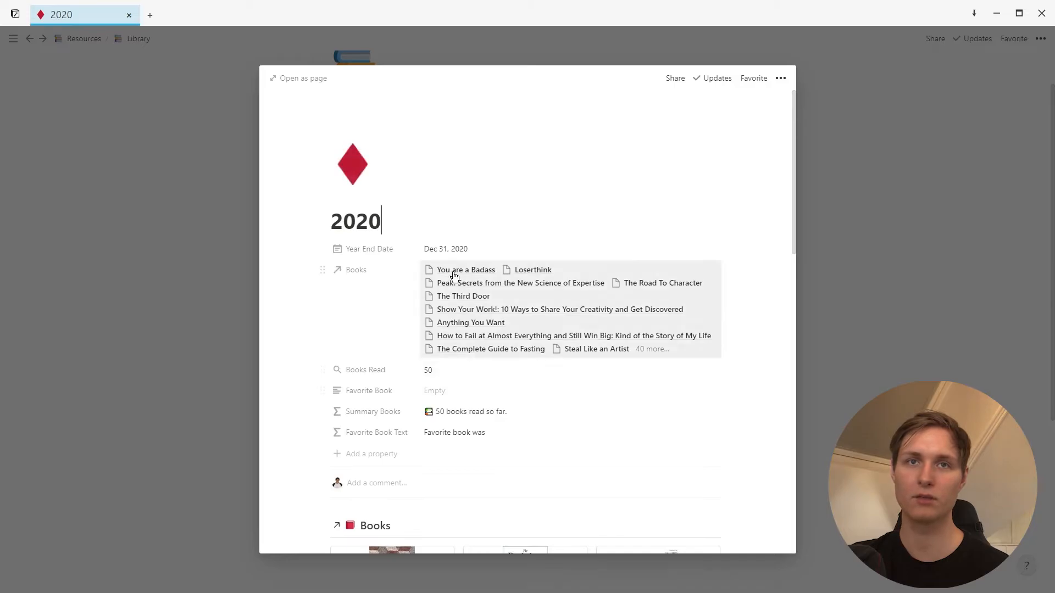
key("Escape")
Open The Psychology of Money from the Books board, add 2018 to its Year Read relation, and remove 2018 again
left_click(360, 162)
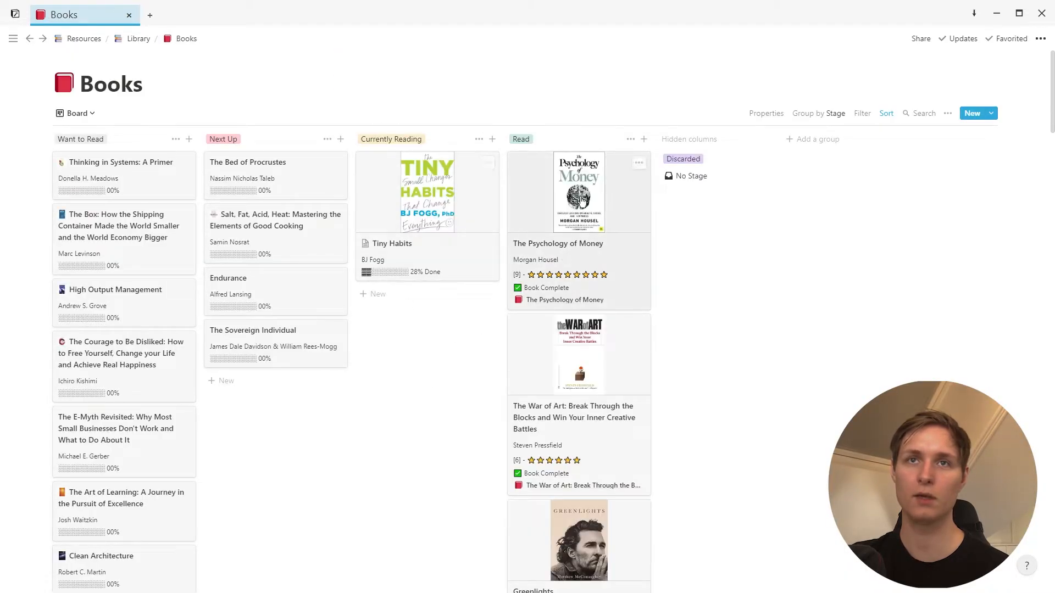
left_click(582, 197)
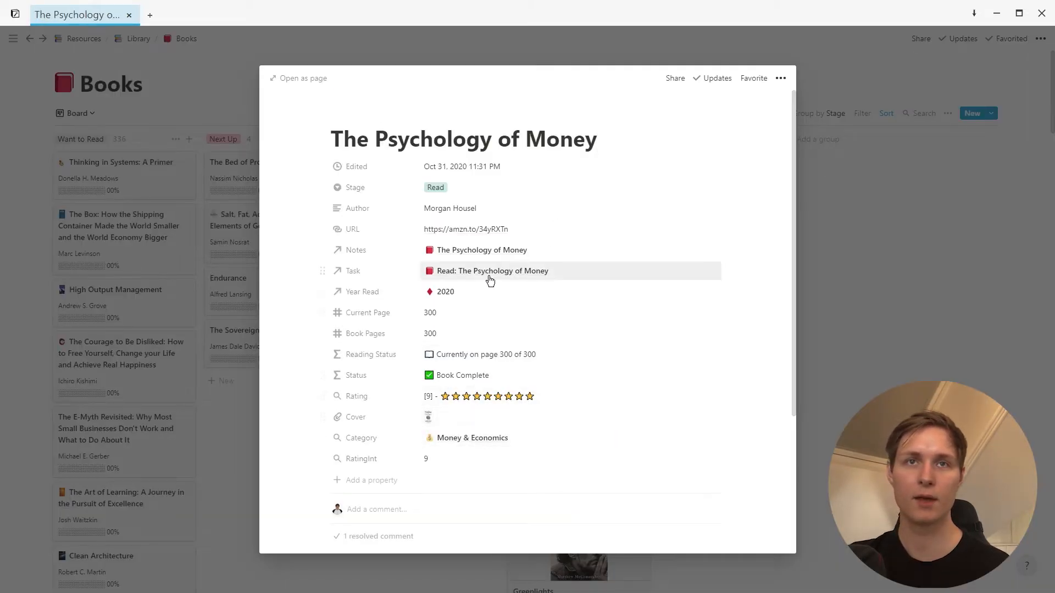
left_click(483, 291)
left_click(440, 292)
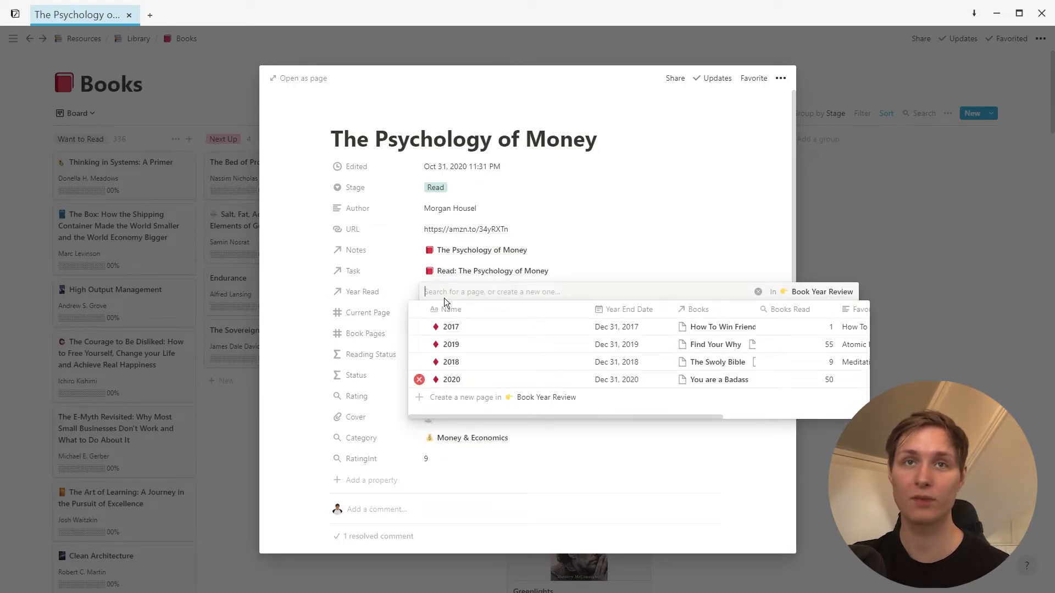
left_click(419, 362)
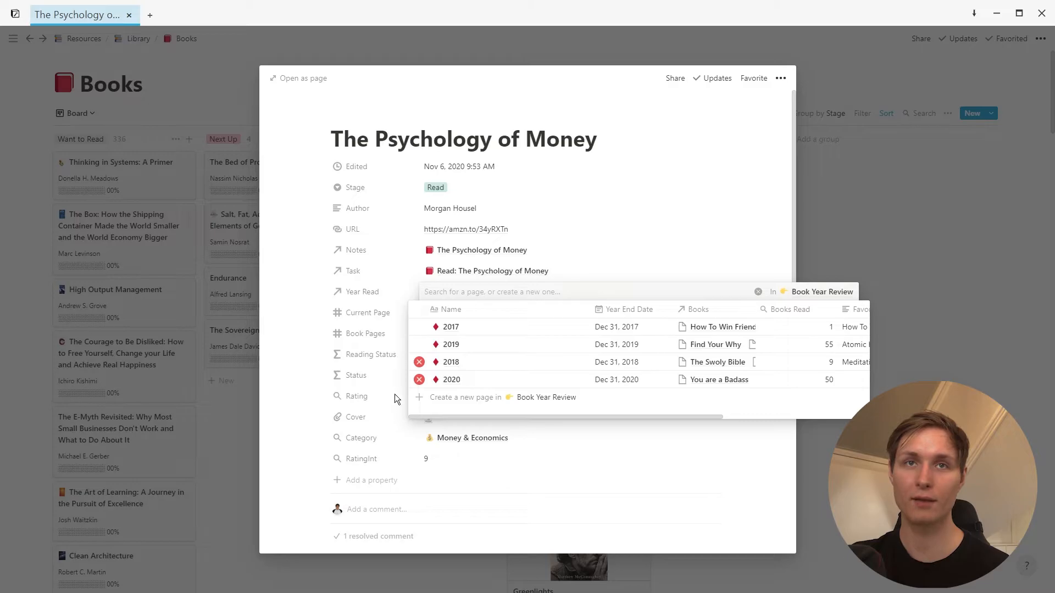
left_click(420, 362)
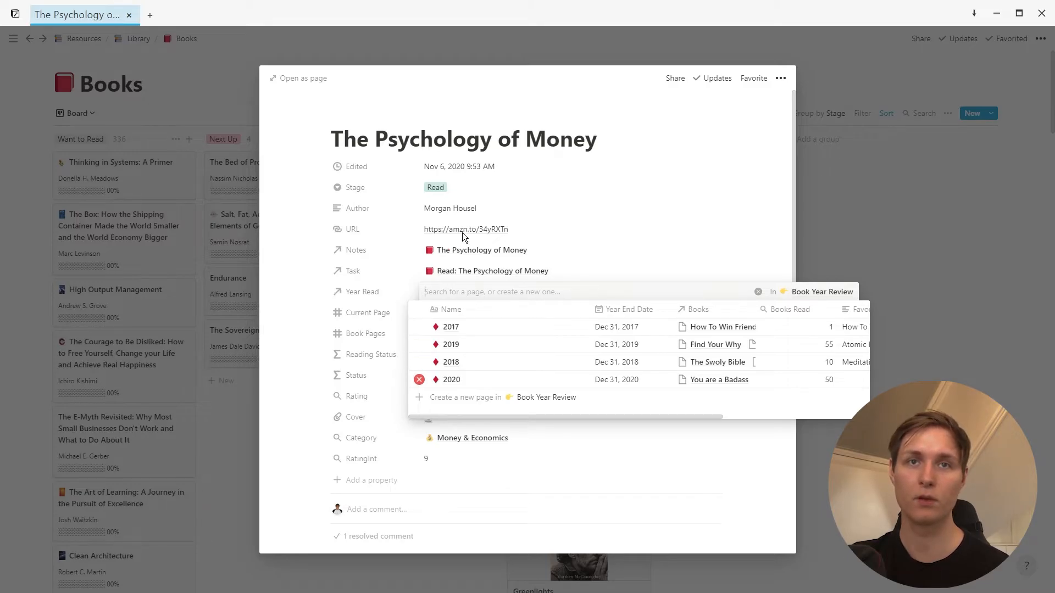
key("Escape")
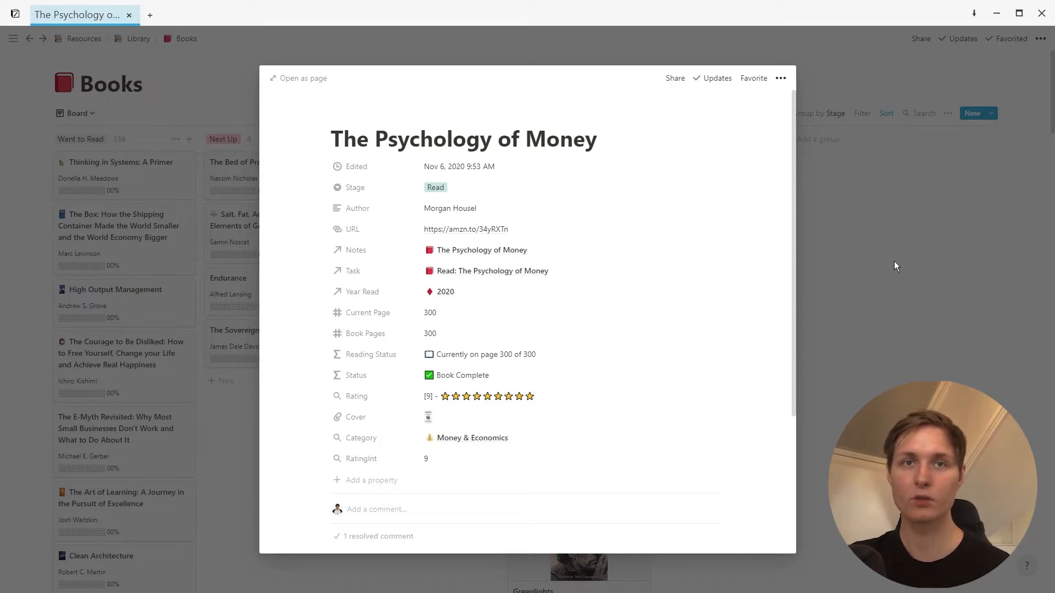
Close the book's page and return to the Dashboard's Overview and Daily Journal
left_click(916, 310)
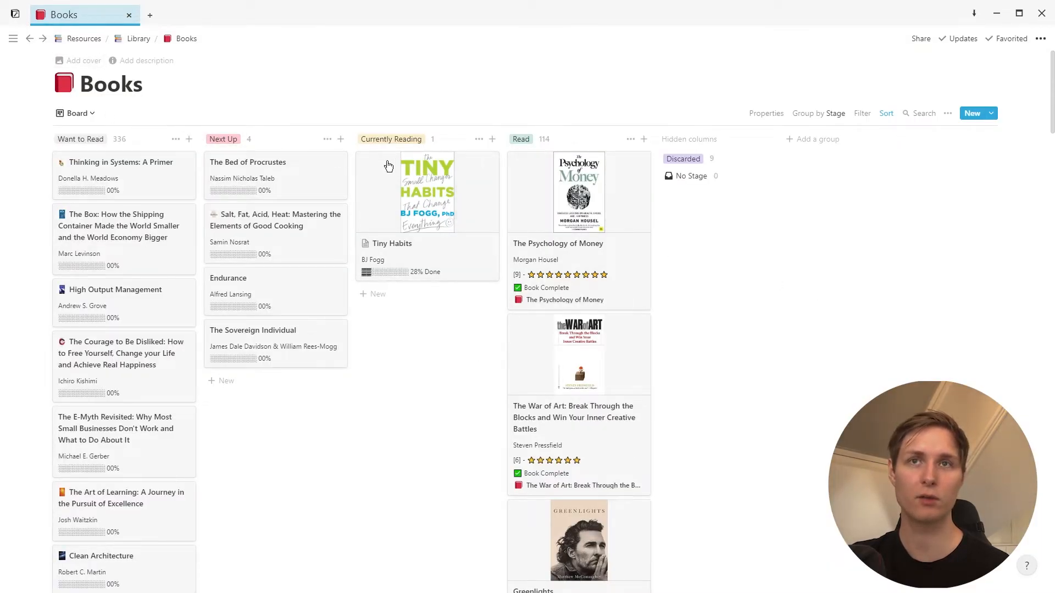
key("alt+Left")
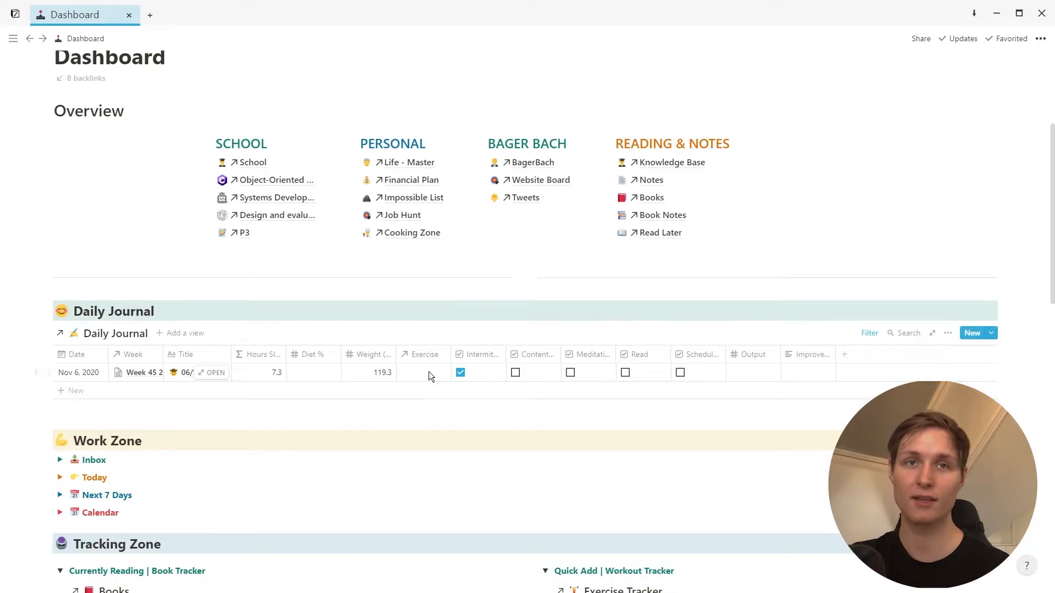
Create a new Exercise Tracker entry in the Dashboard's Tracking Zone and look over its properties and workout templates
scroll(417, 363, "down", 5)
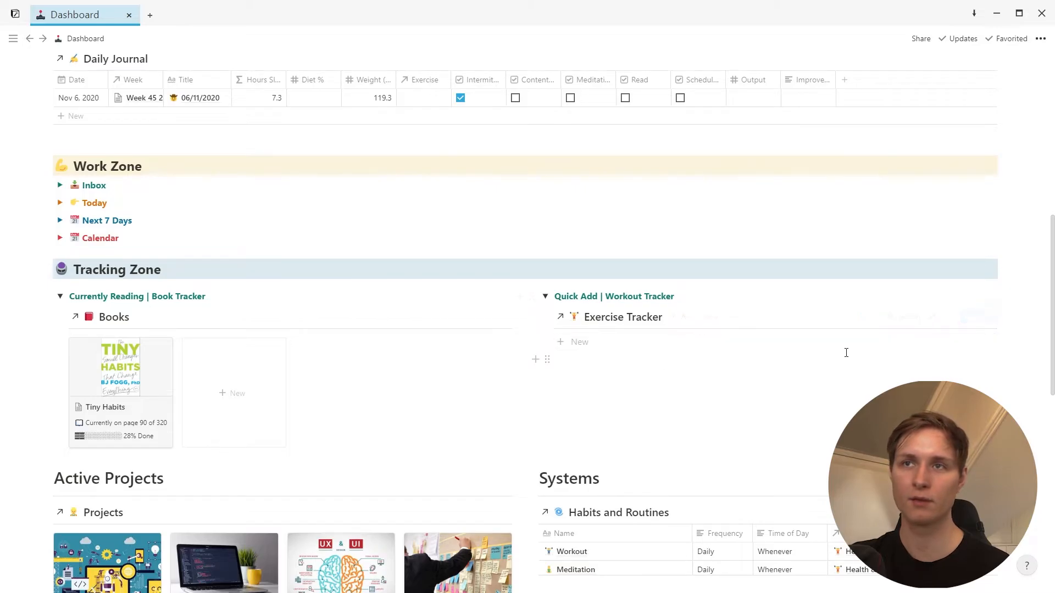
left_click(847, 350)
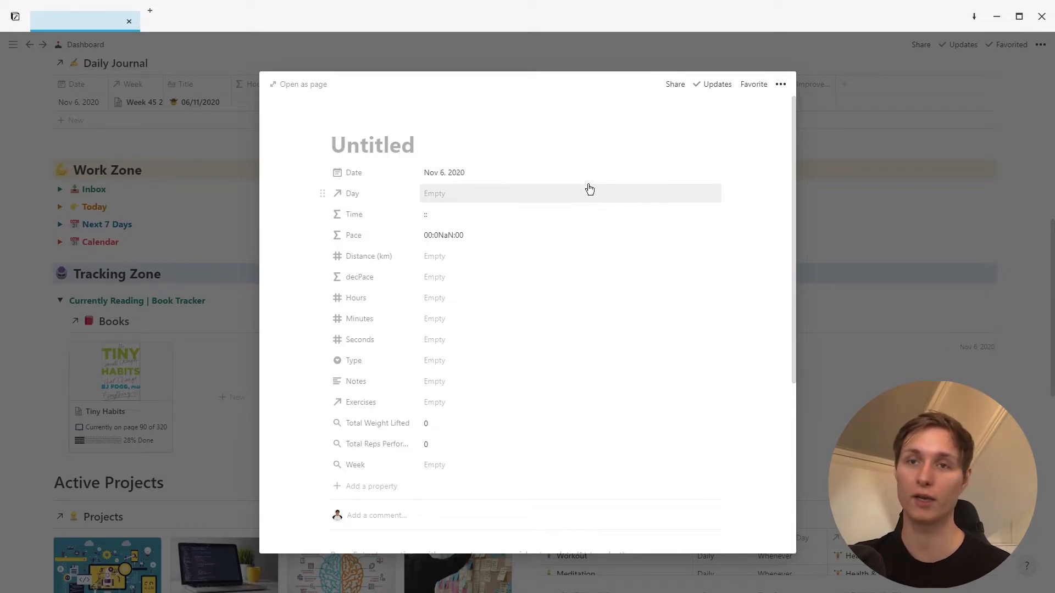
scroll(590, 203, "down", 2)
scroll(593, 218, "down", 3)
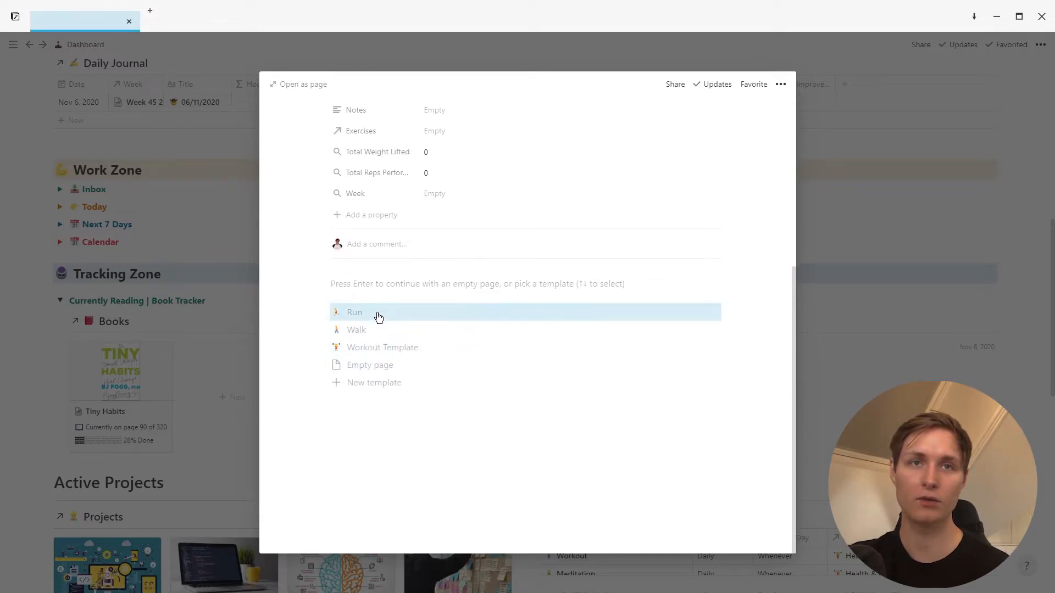
scroll(379, 313, "up", 3)
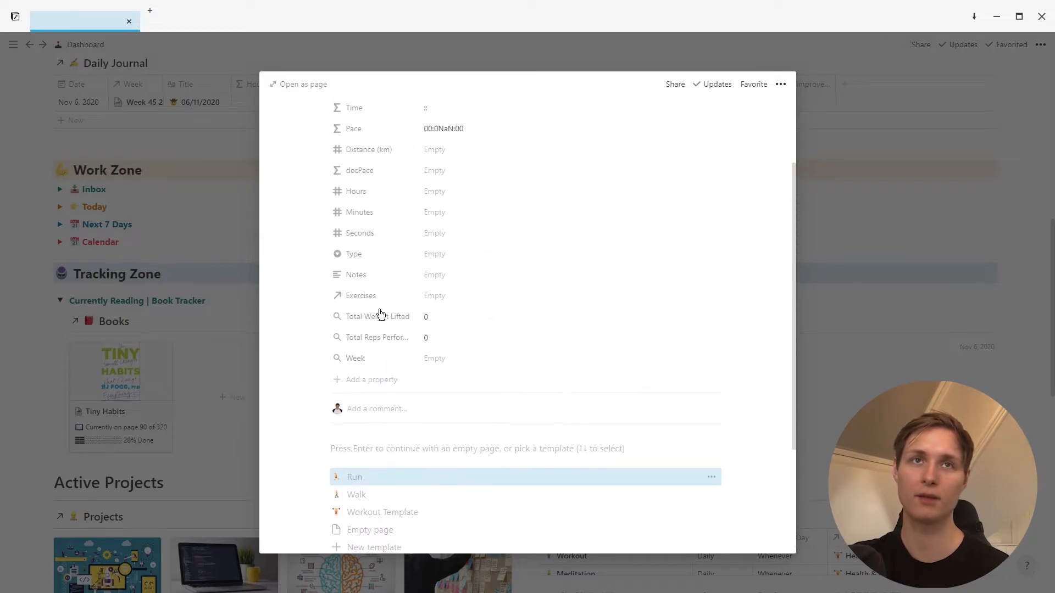
Look through the new entry's Type options and examine the Jul 19, 2020 Run entry in the Exercise Tracker
left_click(466, 259)
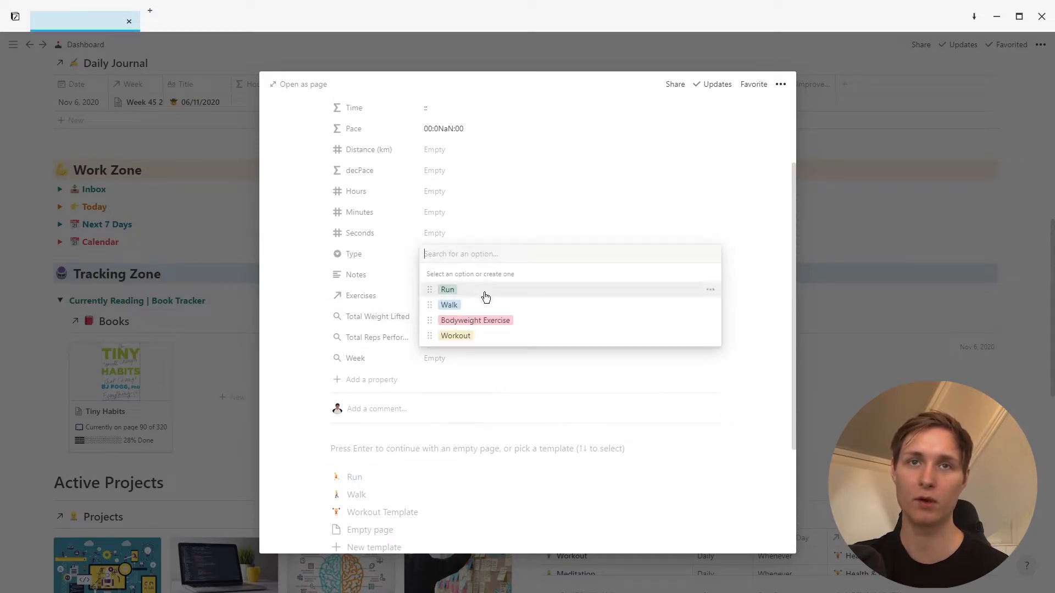
left_click(464, 237)
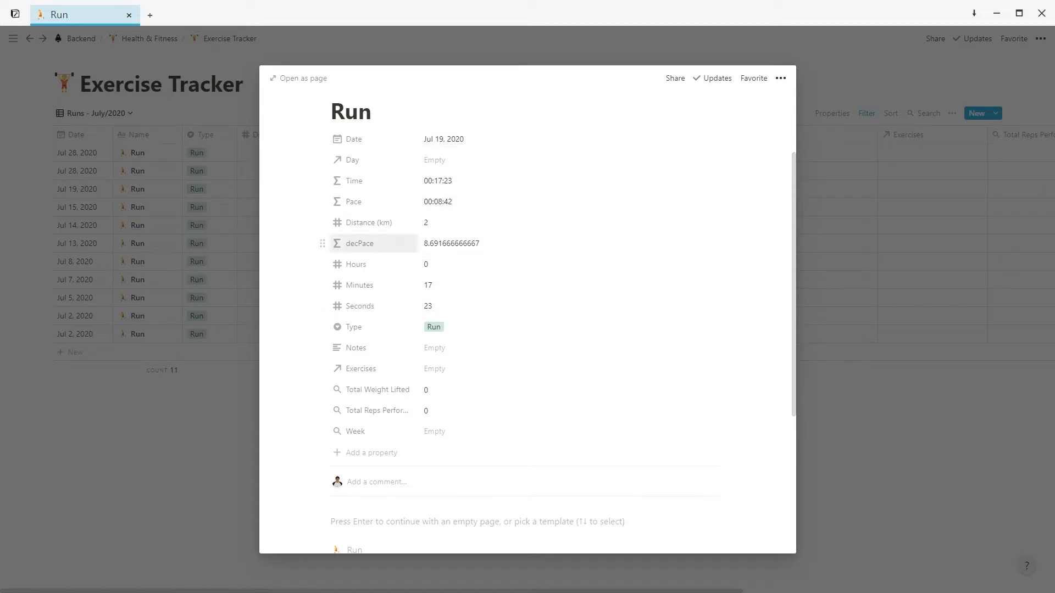
scroll(467, 243, "up", 2)
scroll(467, 206, "down", 2)
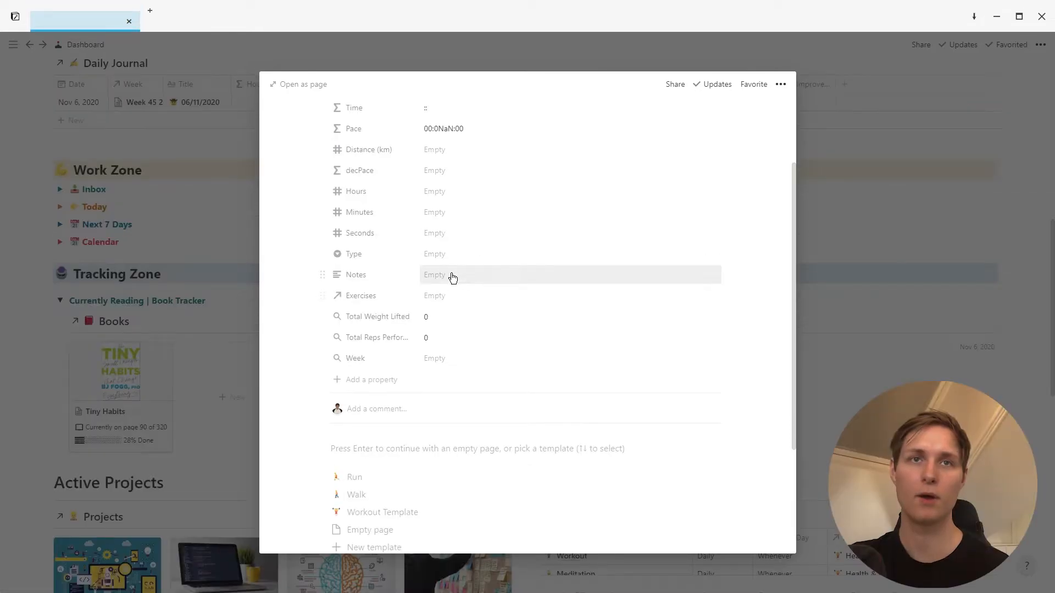
Apply the Workout Template to the new entry and add a blank exercise row to its Workout Exercises DB
scroll(449, 319, "down", 1)
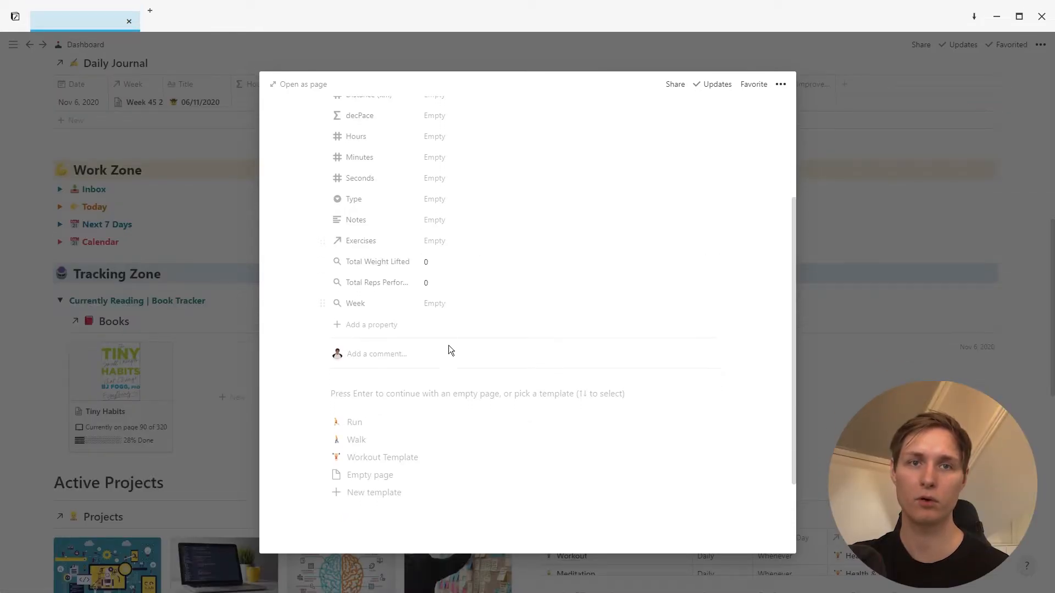
left_click(423, 462)
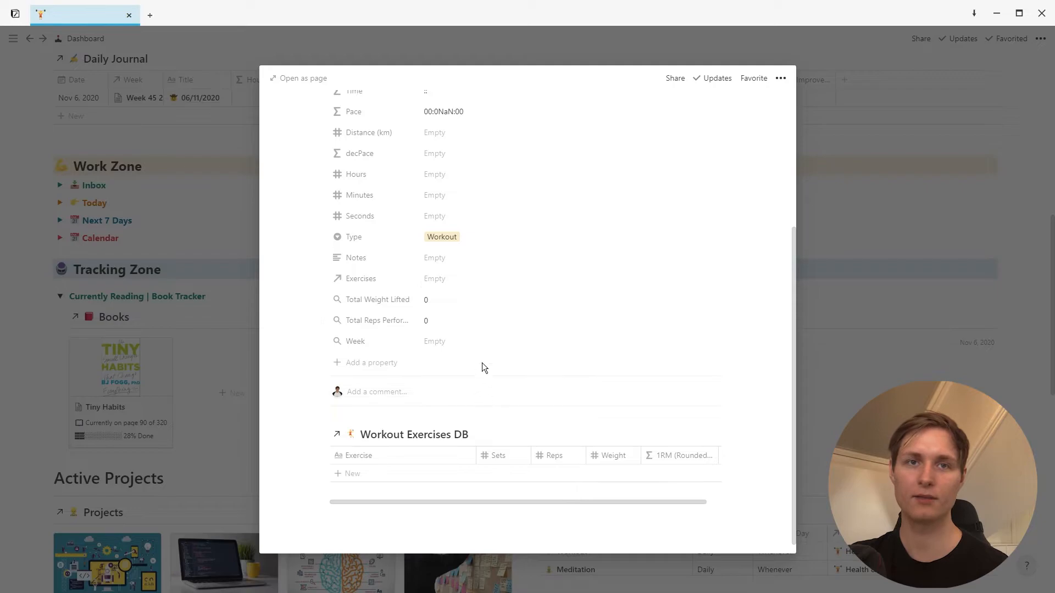
left_click(352, 473)
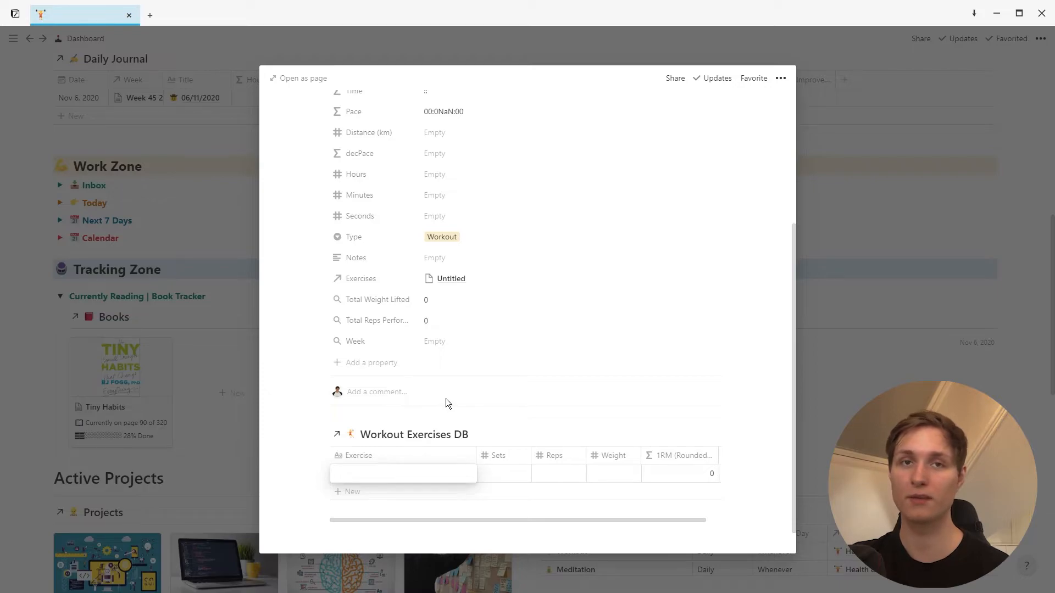
key("Escape")
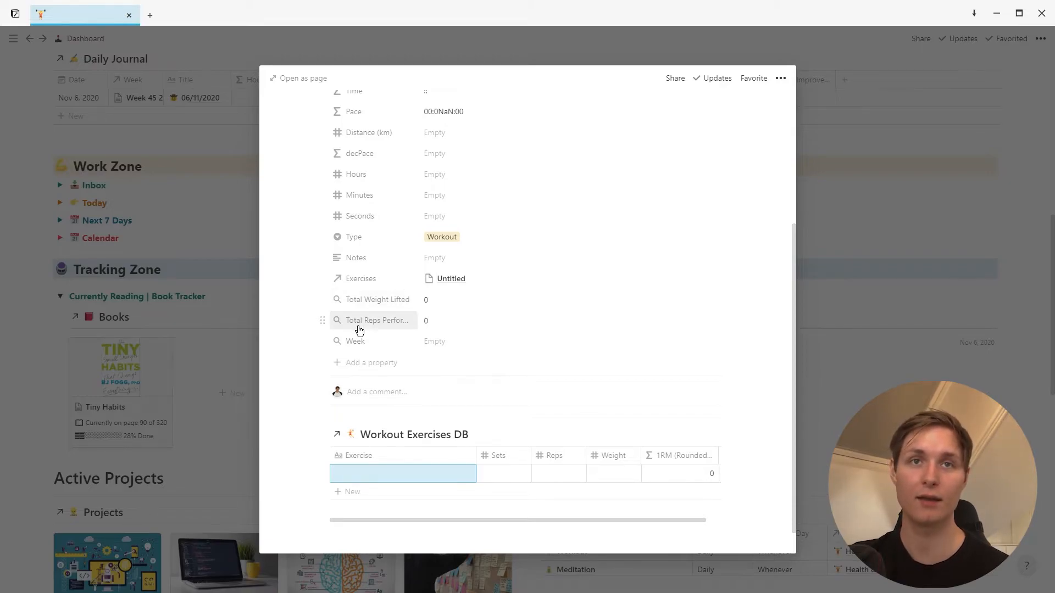
scroll(438, 328, "up", 3)
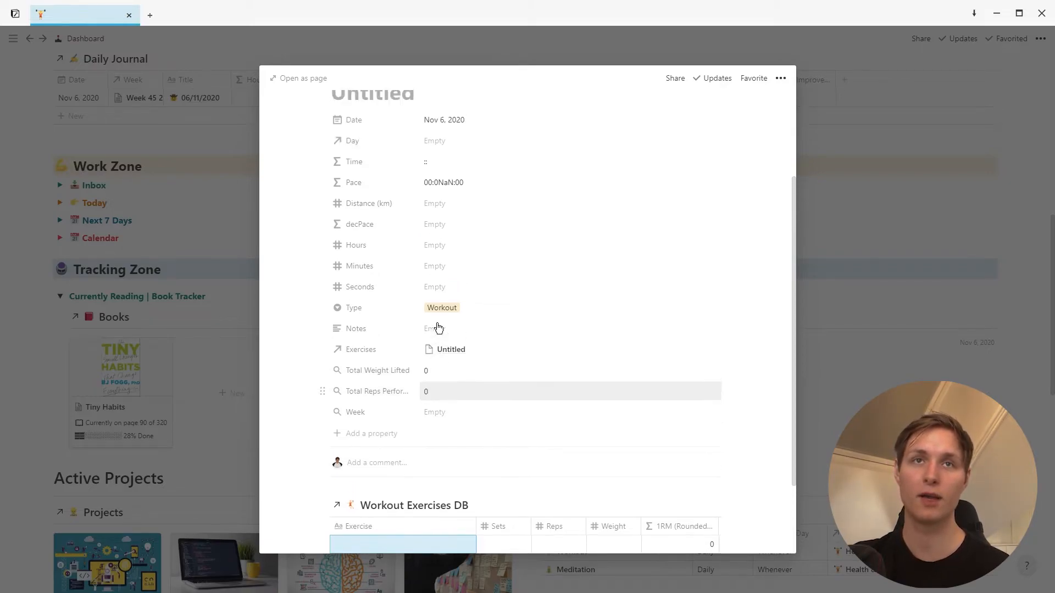
scroll(423, 330, "down", 2)
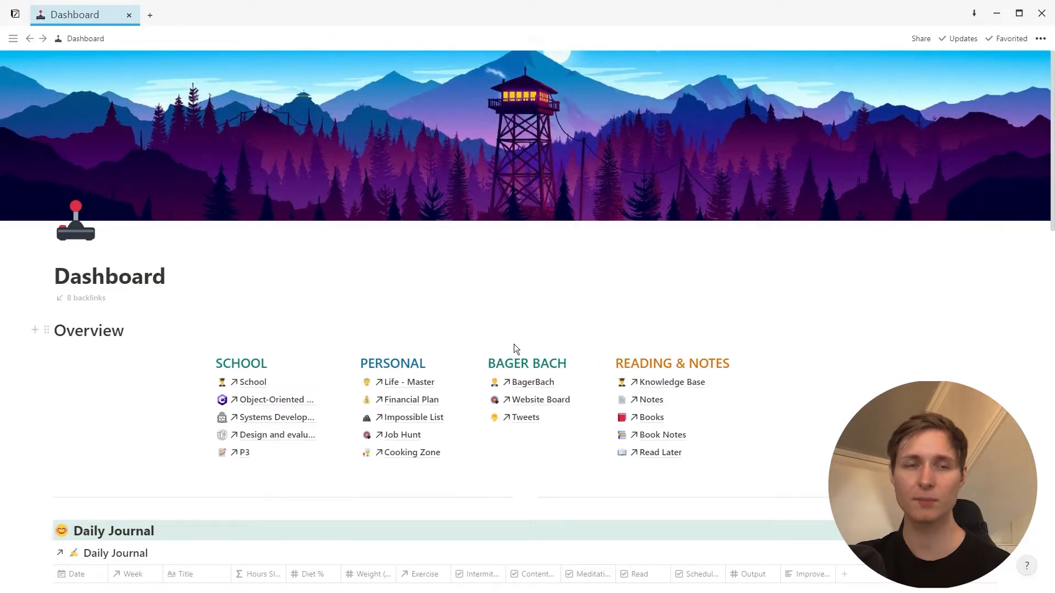
Open the School page and look over its courses, supporting databases, links and school tasks
left_click(263, 383)
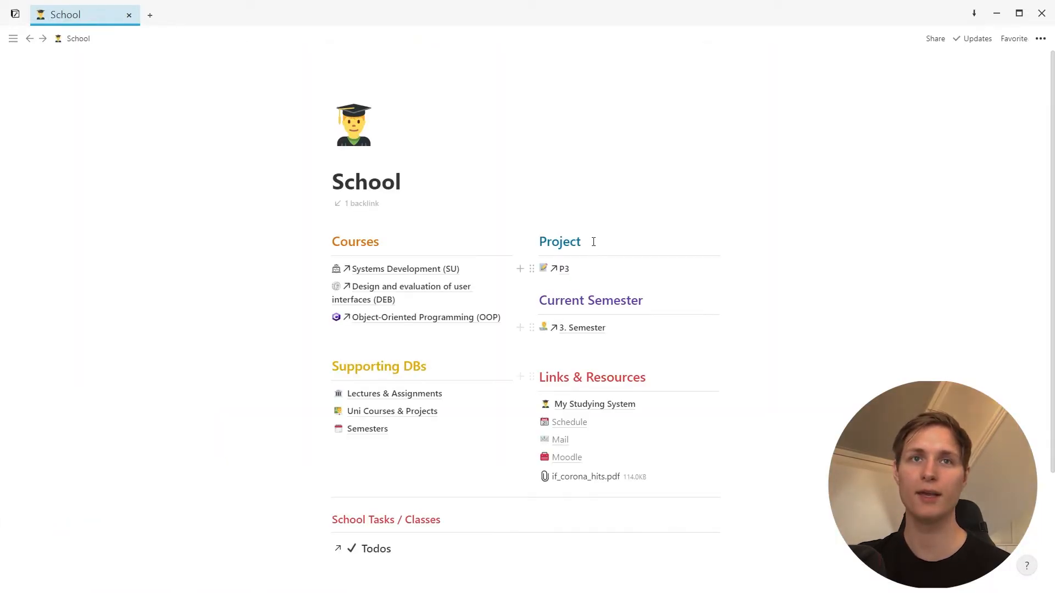
scroll(631, 238, "down", 1)
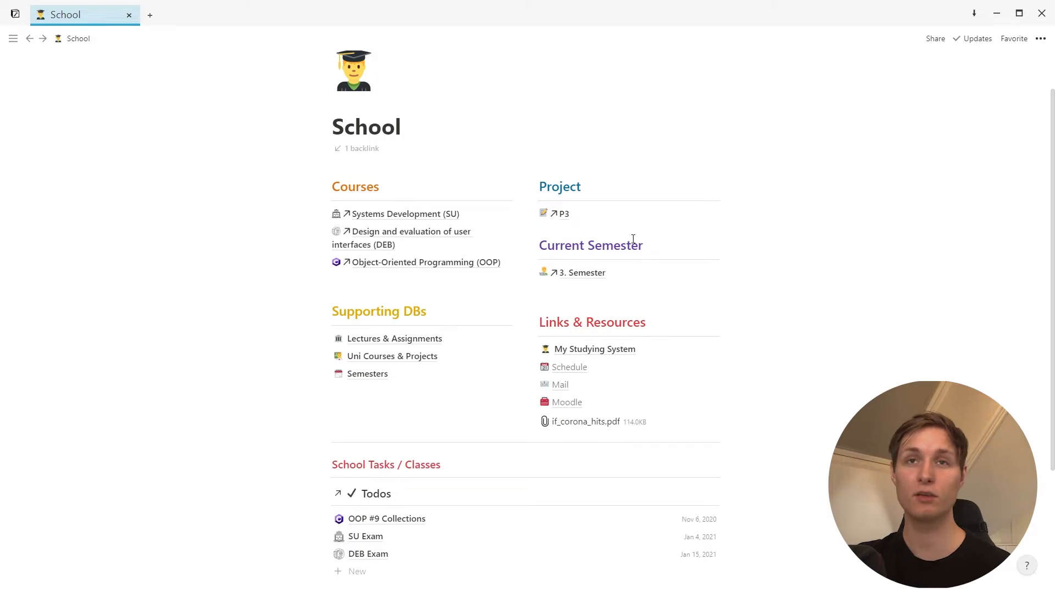
scroll(632, 239, "down", 1)
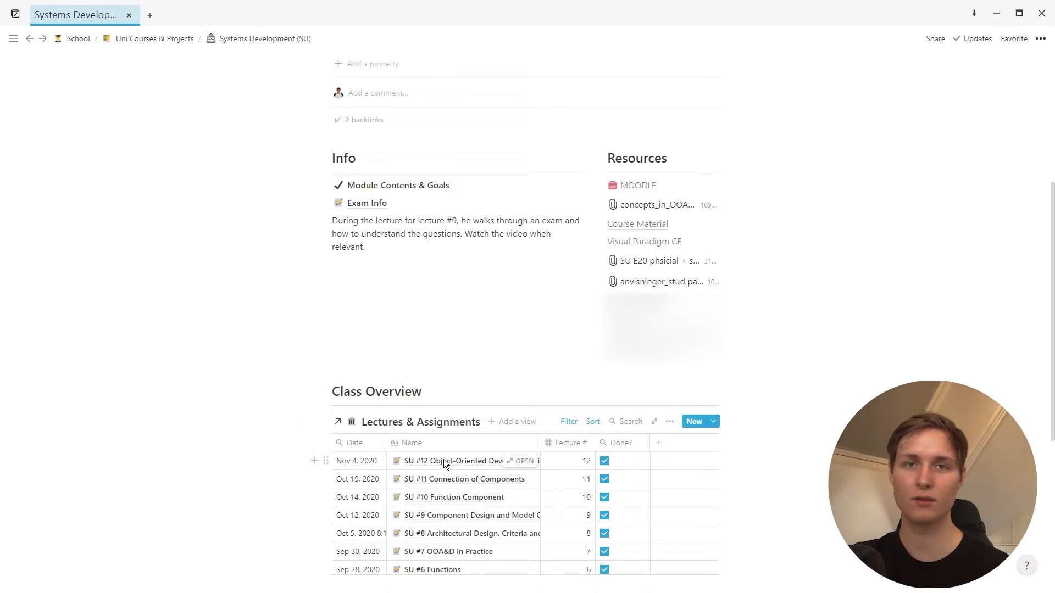
Open the SU #12 lecture from the Systems Development class overview as a full page and examine its notes and homework sections
left_click(520, 461)
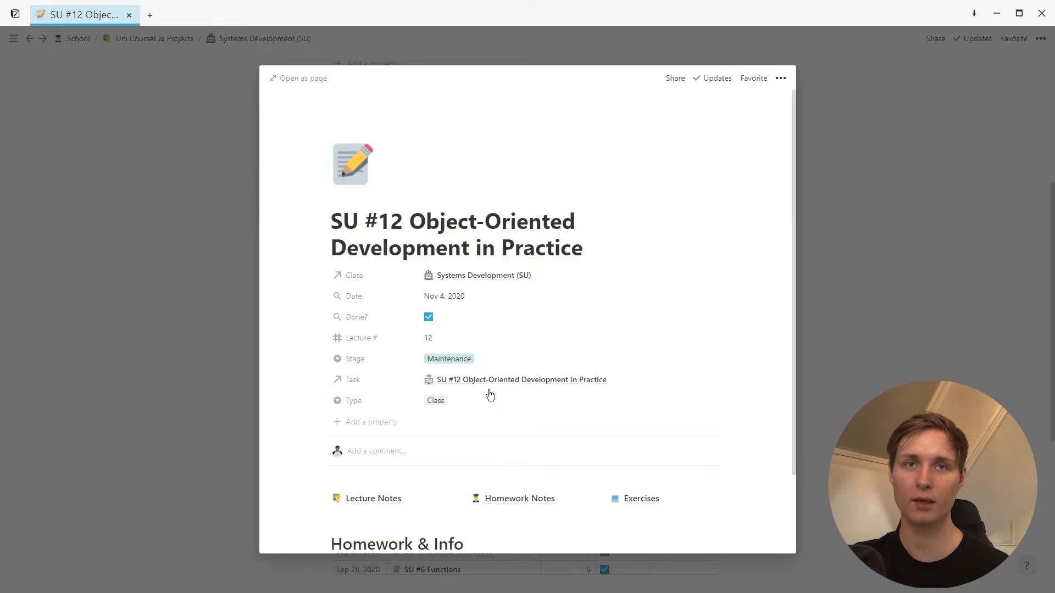
left_click(274, 78)
scroll(440, 230, "down", 3)
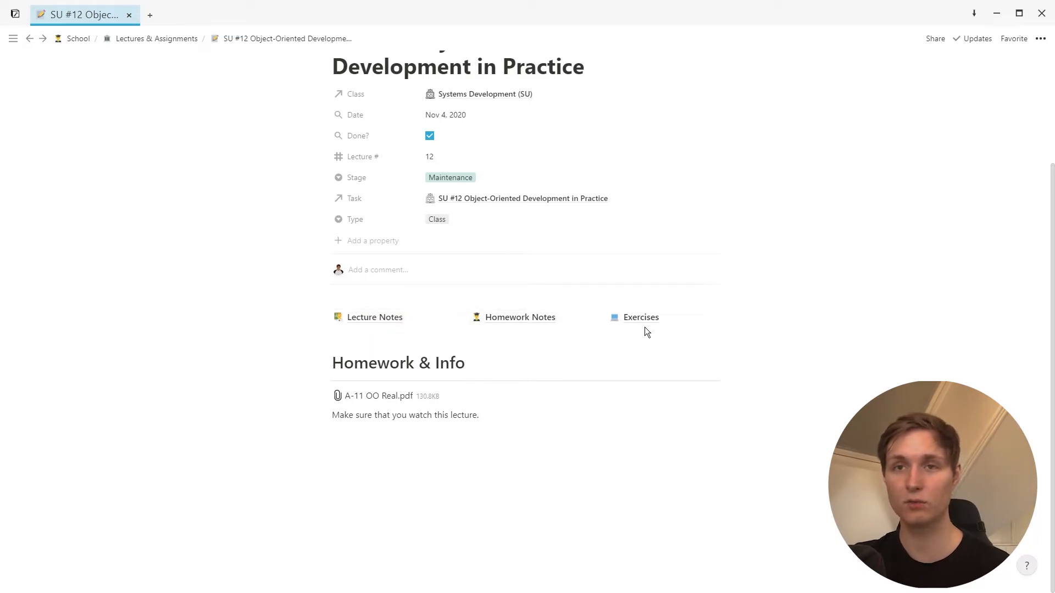
scroll(493, 236, "up", 1)
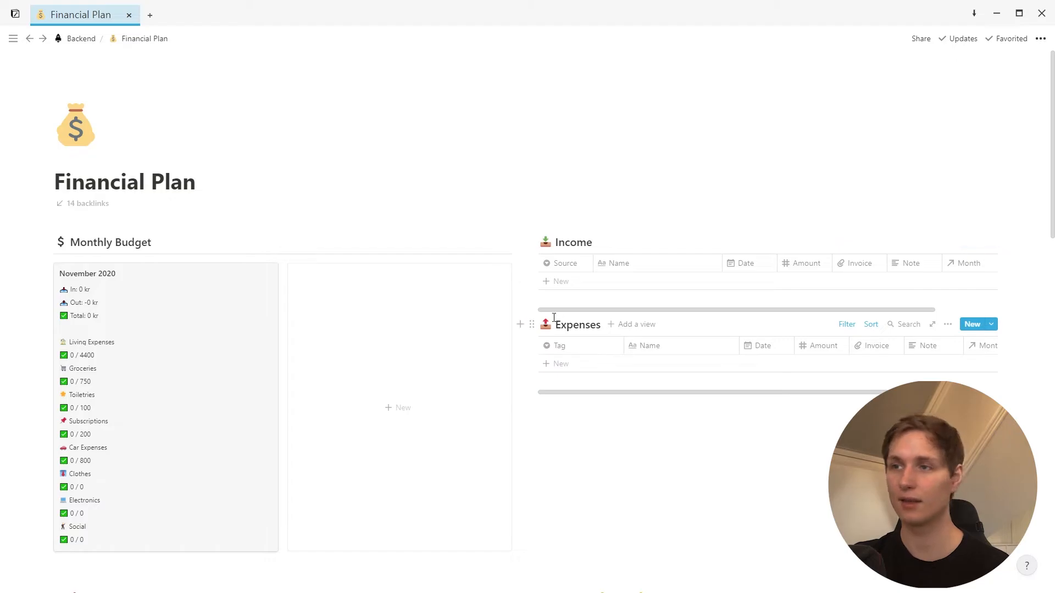
Examine the income and expense properties of the November 2020 budget in the Financial Plan, and return to the Dashboard
left_click(219, 370)
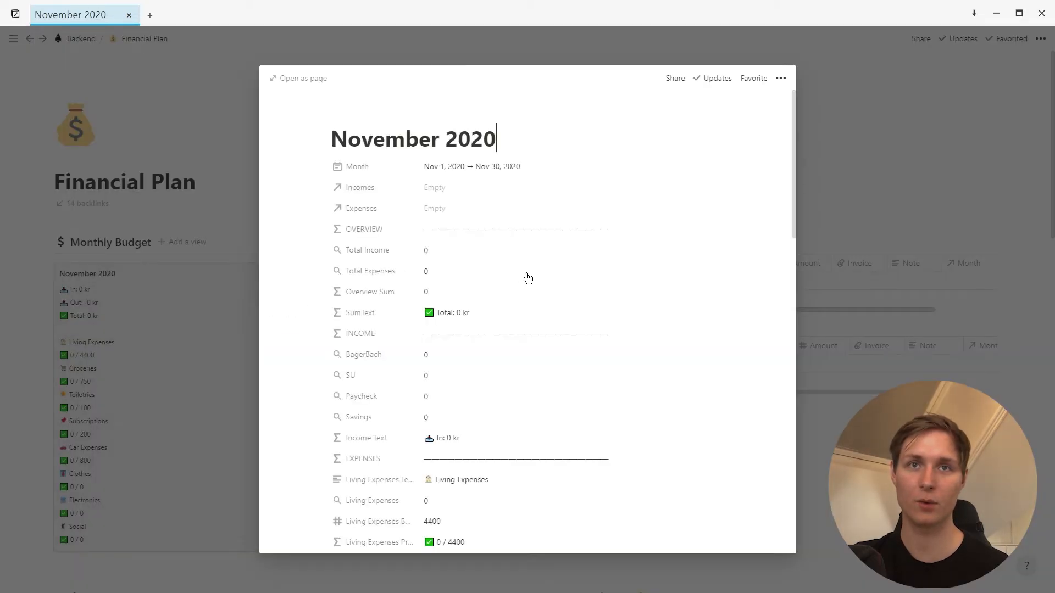
scroll(584, 272, "down", 1)
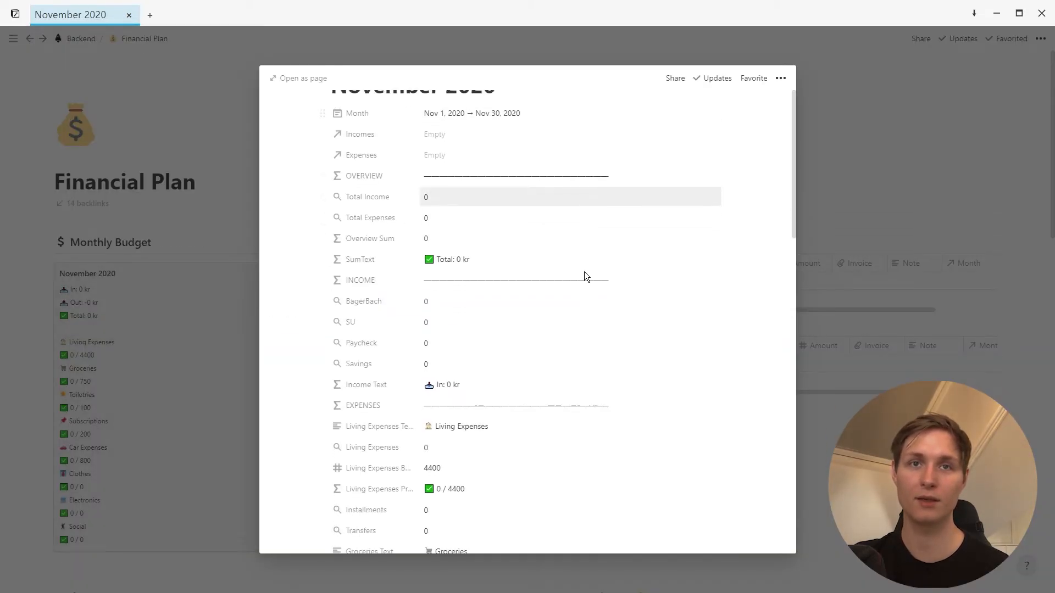
scroll(585, 274, "down", 8)
scroll(583, 285, "down", 7)
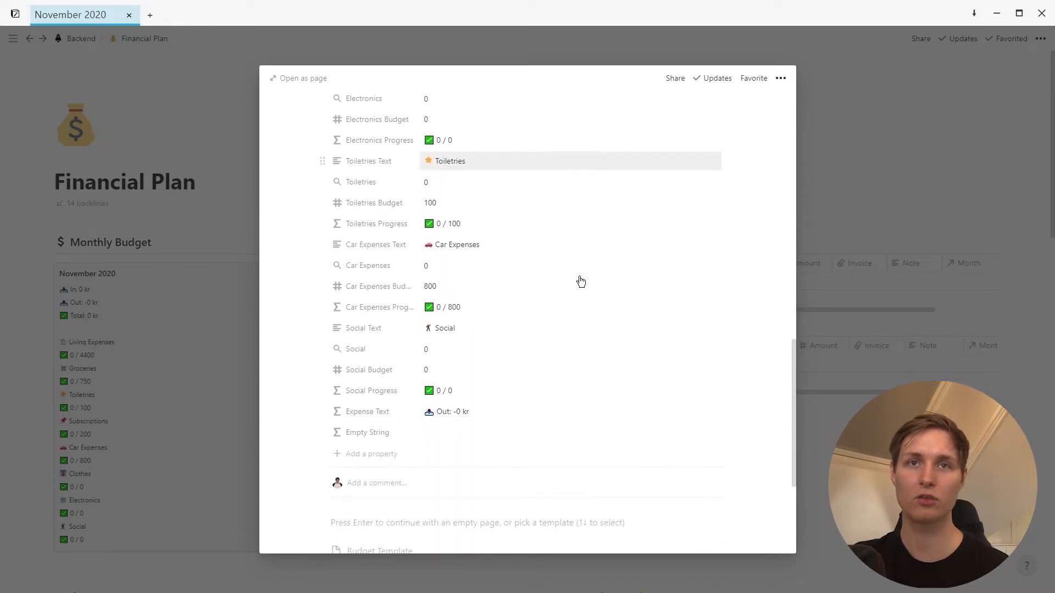
left_click(180, 361)
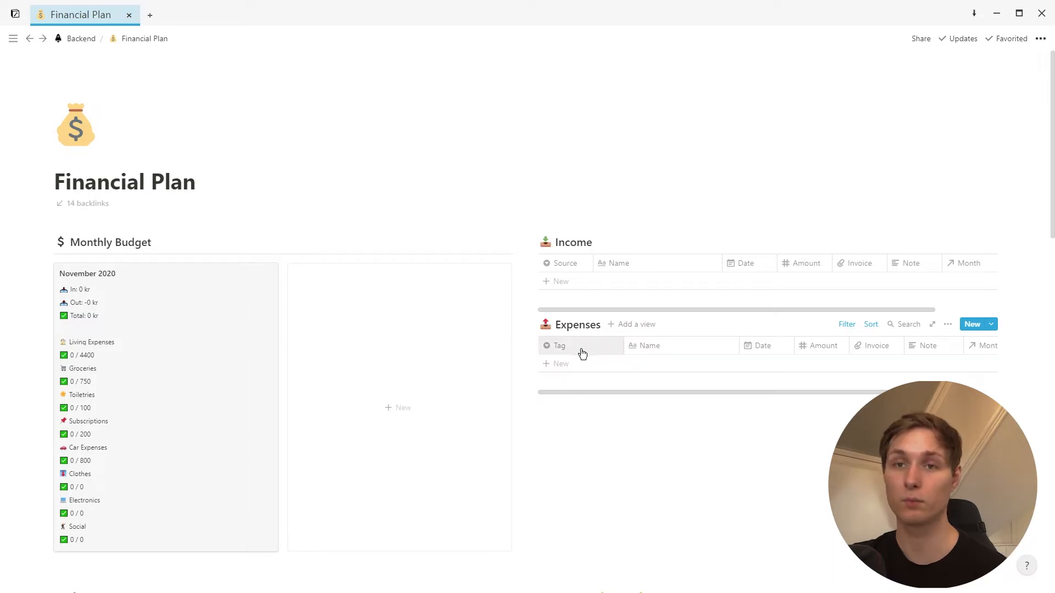
key("alt+Left")
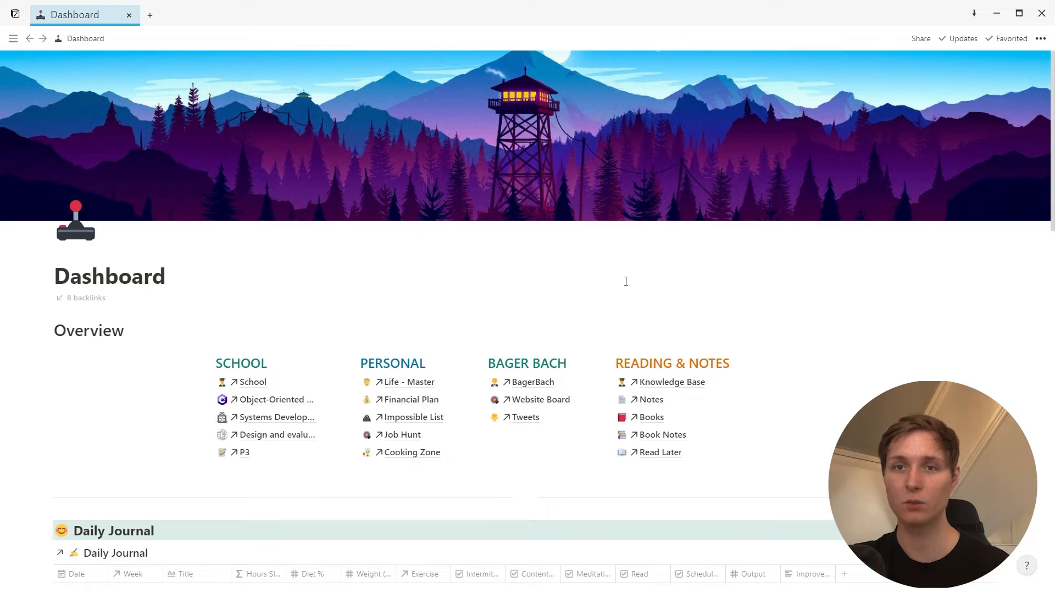
From the Knowledge Base, open the Knowledge Vault Template, examine its properties and References section, and close it
left_click(673, 382)
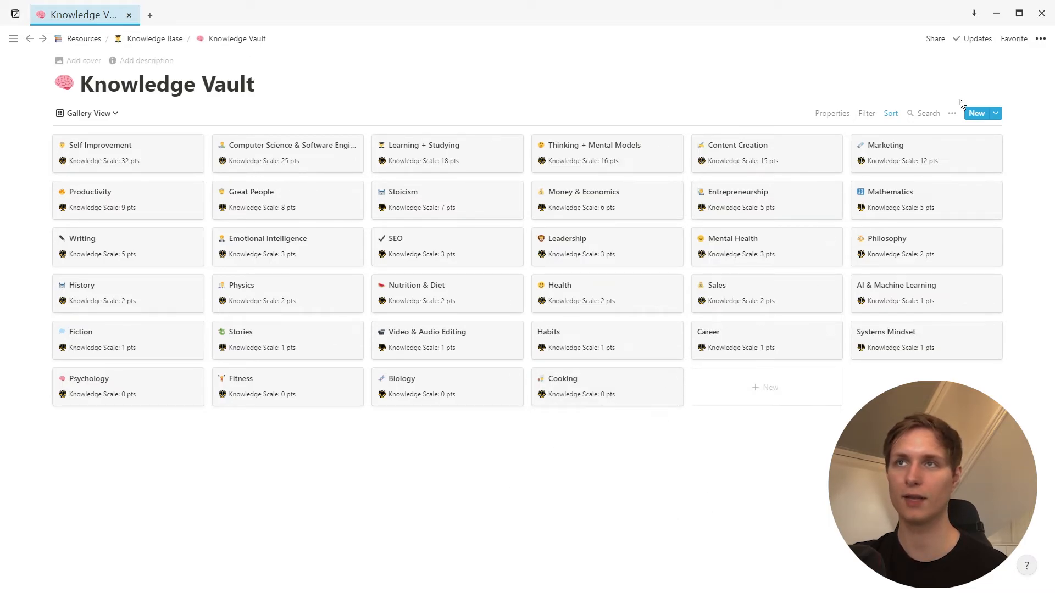
left_click(995, 113)
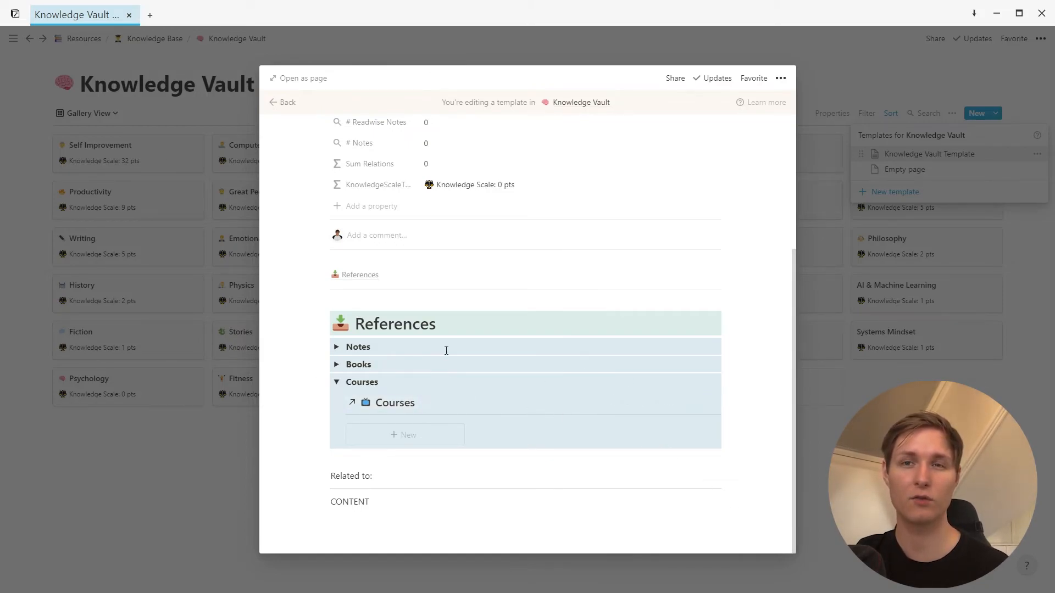
scroll(478, 346, "up", 5)
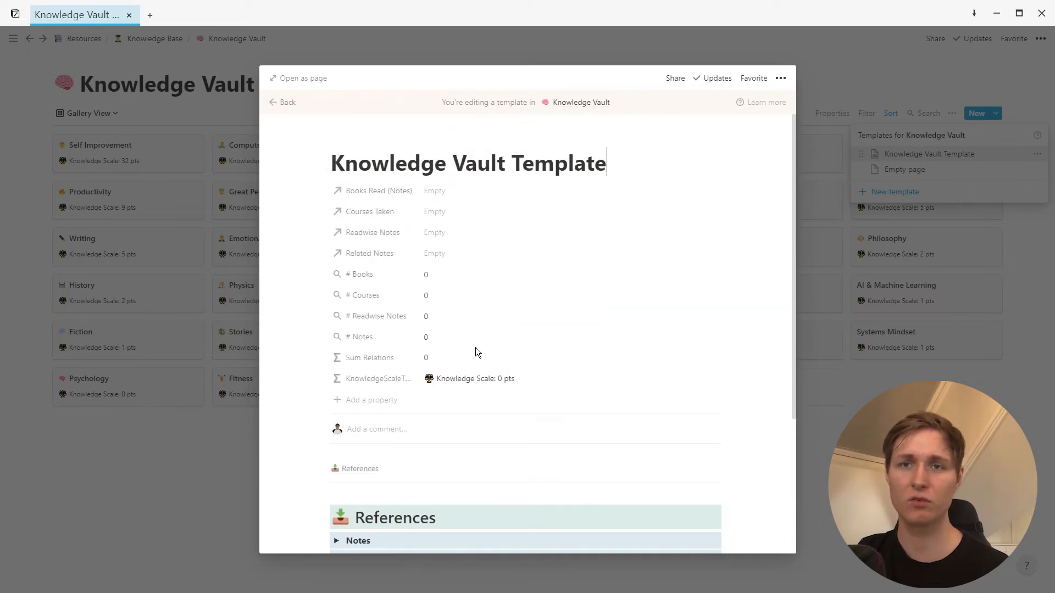
scroll(475, 347, "down", 2)
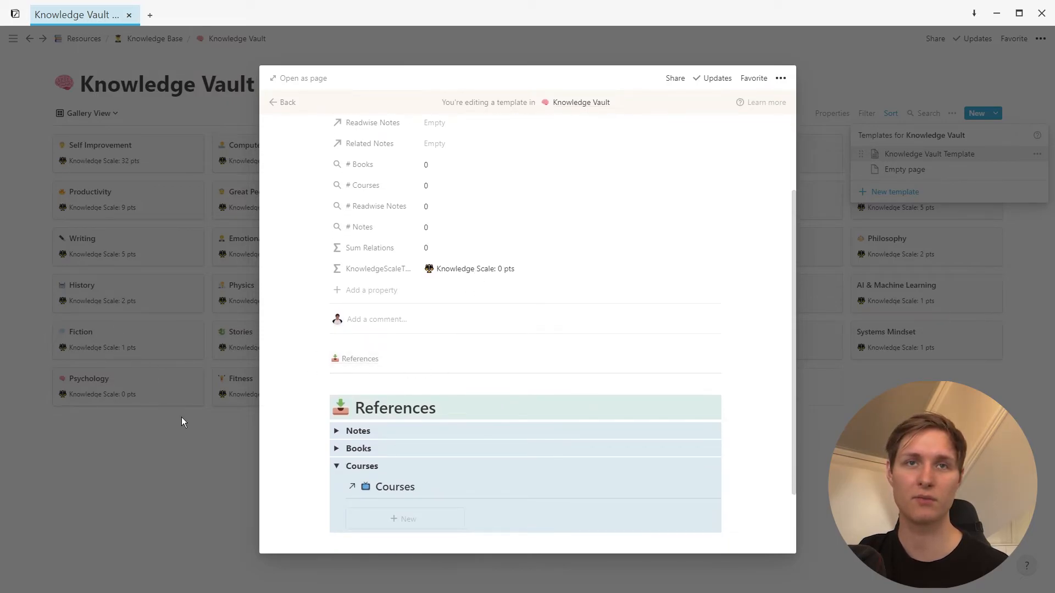
scroll(196, 426, "down", 2)
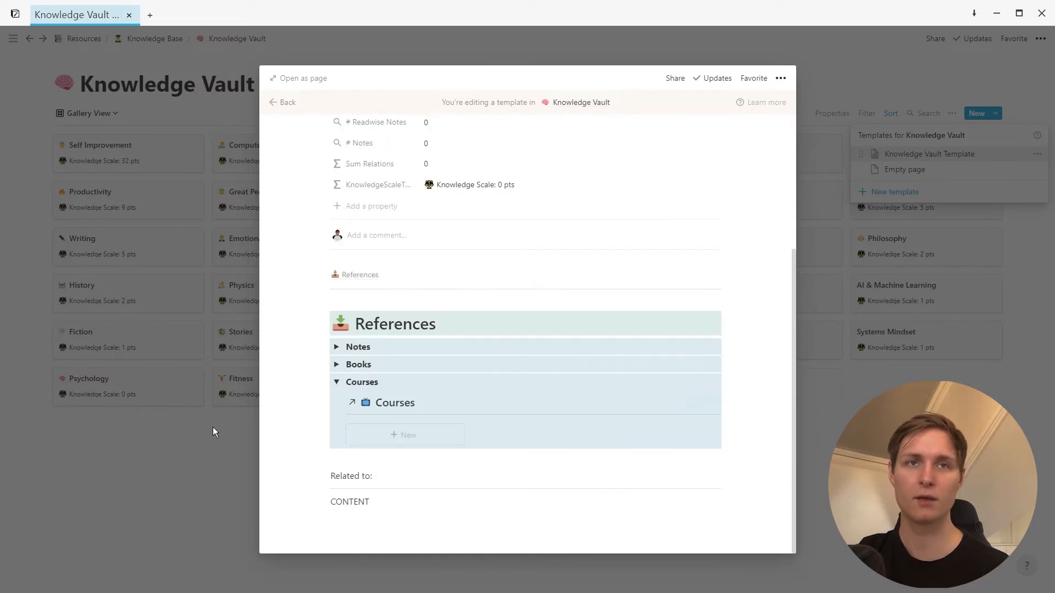
left_click(150, 458)
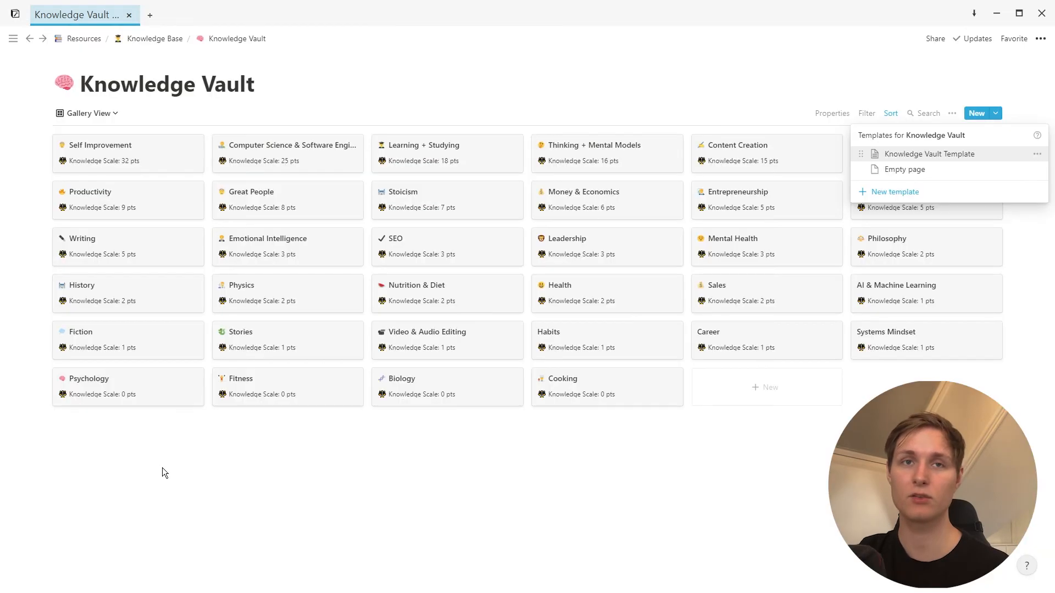
left_click(654, 446)
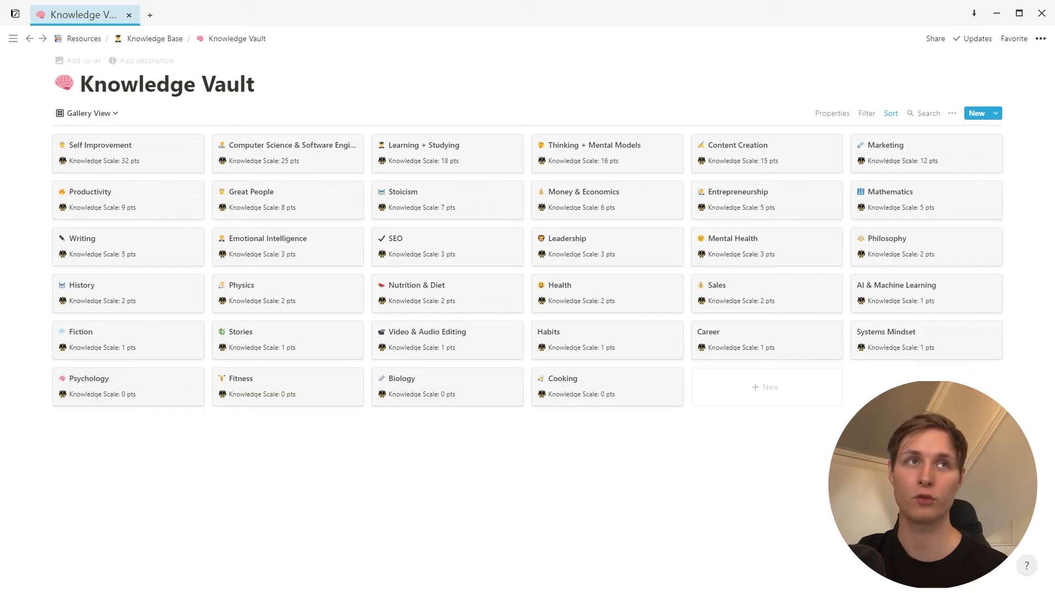
Open the Read Later page from the favorites
mouse_move(12, 37)
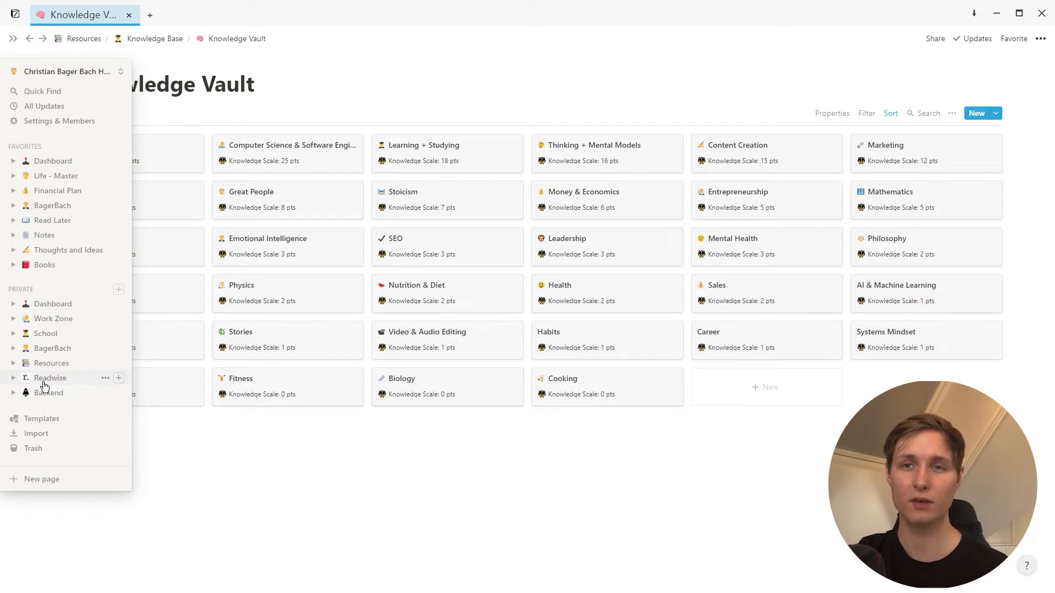
left_click(54, 220)
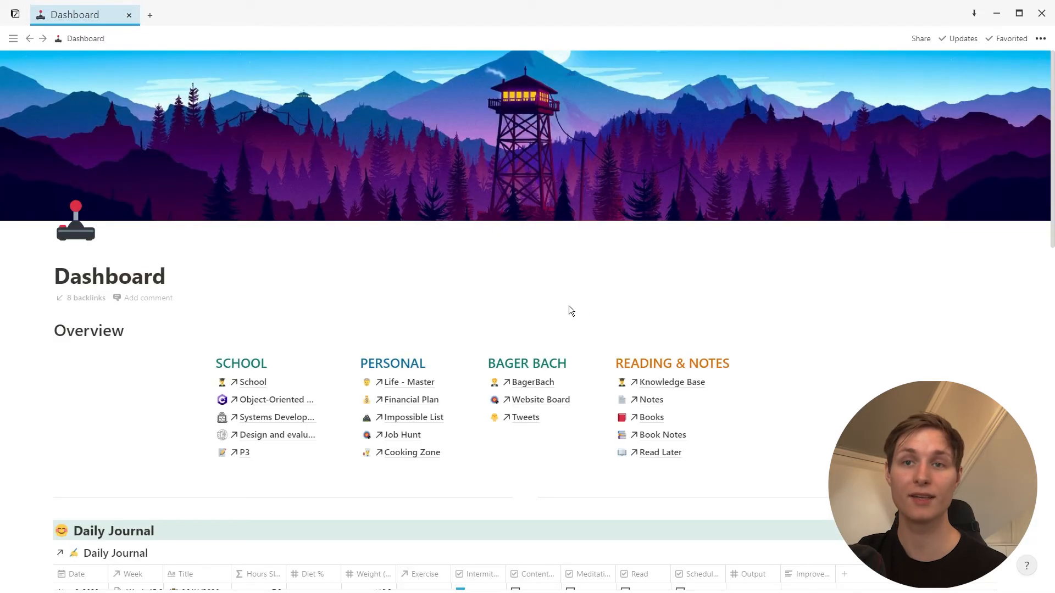
Open the Cooking Zone page from the Dashboard's Personal links and view its sections and Shopping List
scroll(549, 302, "down", 1)
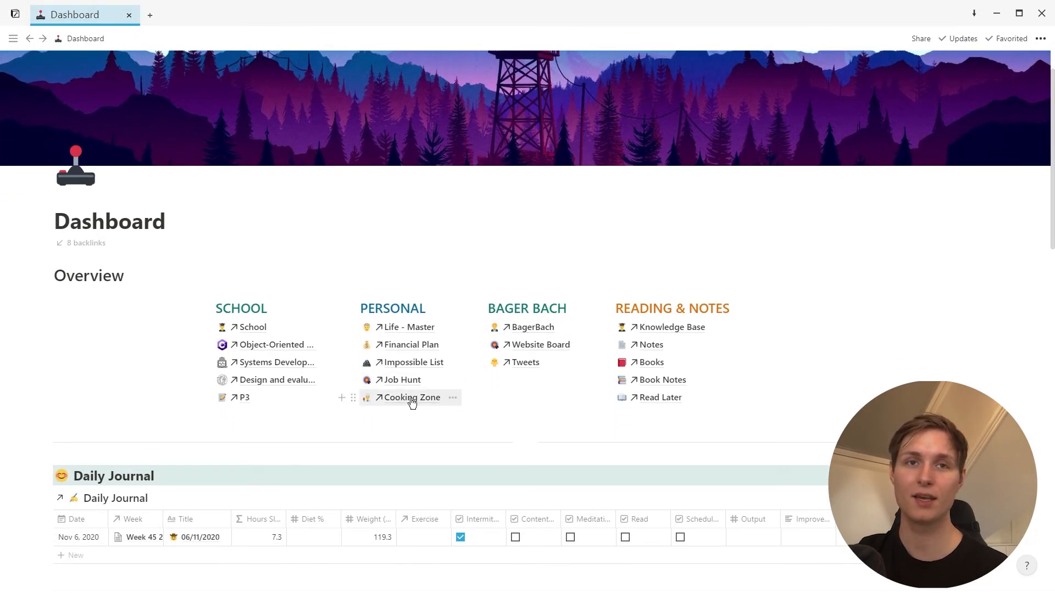
left_click(412, 399)
scroll(669, 205, "up", 2)
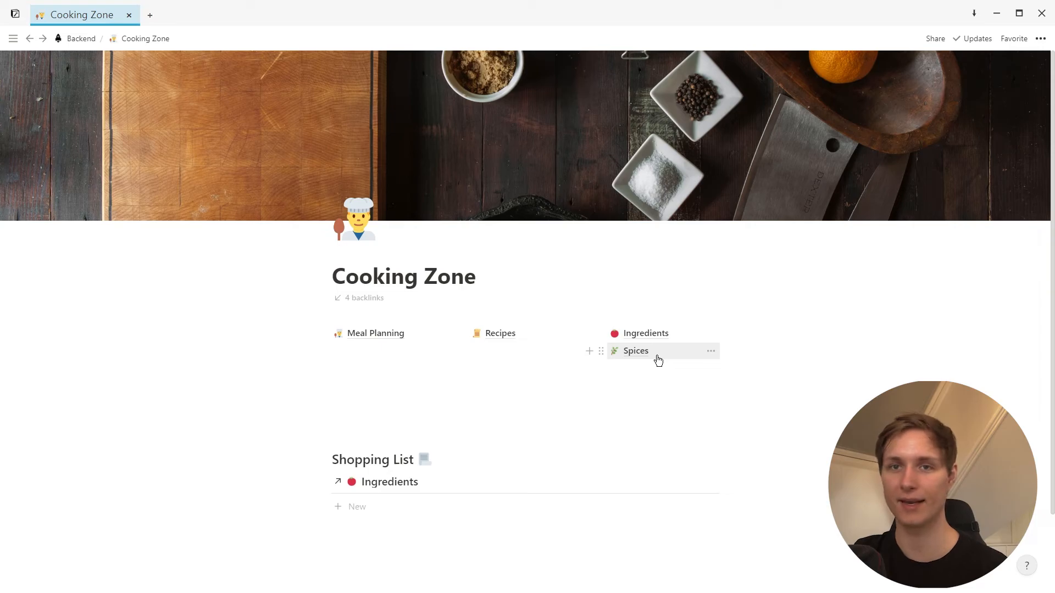
From the Cooking Zone, open the Meal Planning page to view its Meal Plan and Ready to prep meals tables, and return to the Dashboard
scroll(658, 360, "down", 1)
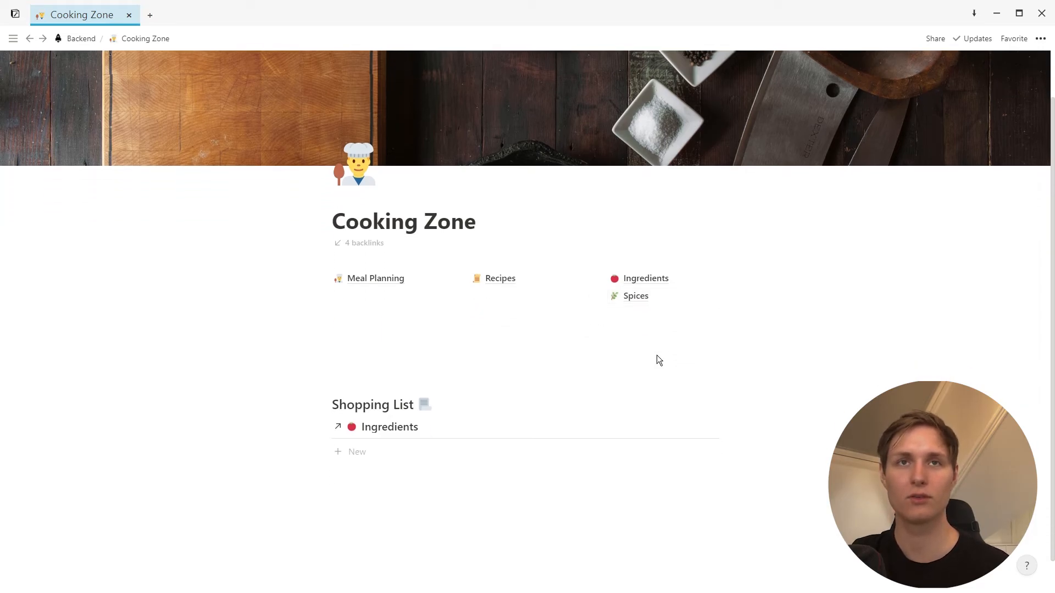
scroll(555, 357, "down", 1)
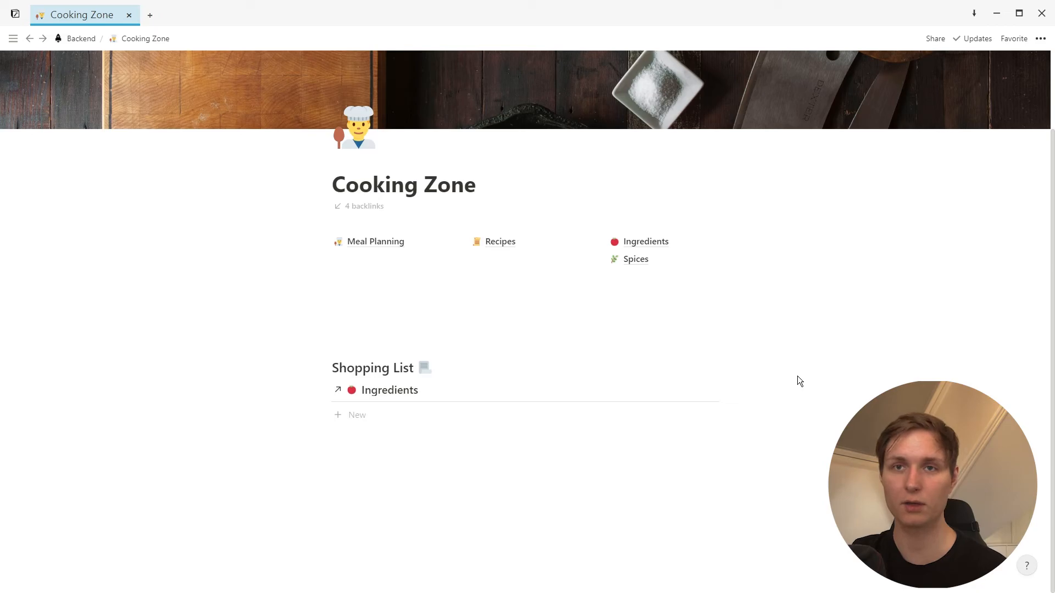
left_click(378, 242)
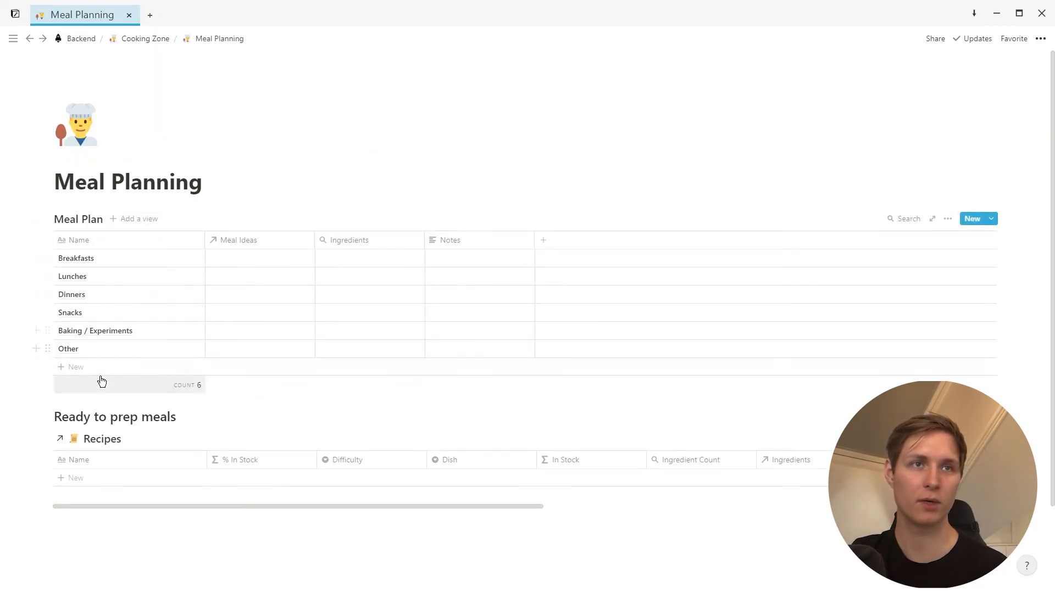
left_click(153, 44)
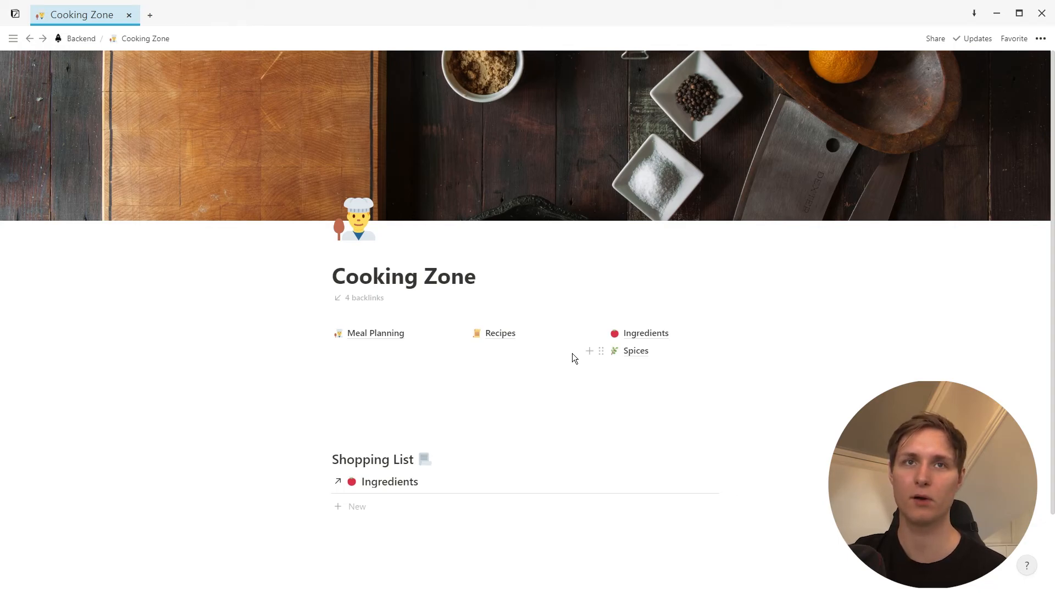
left_click(30, 38)
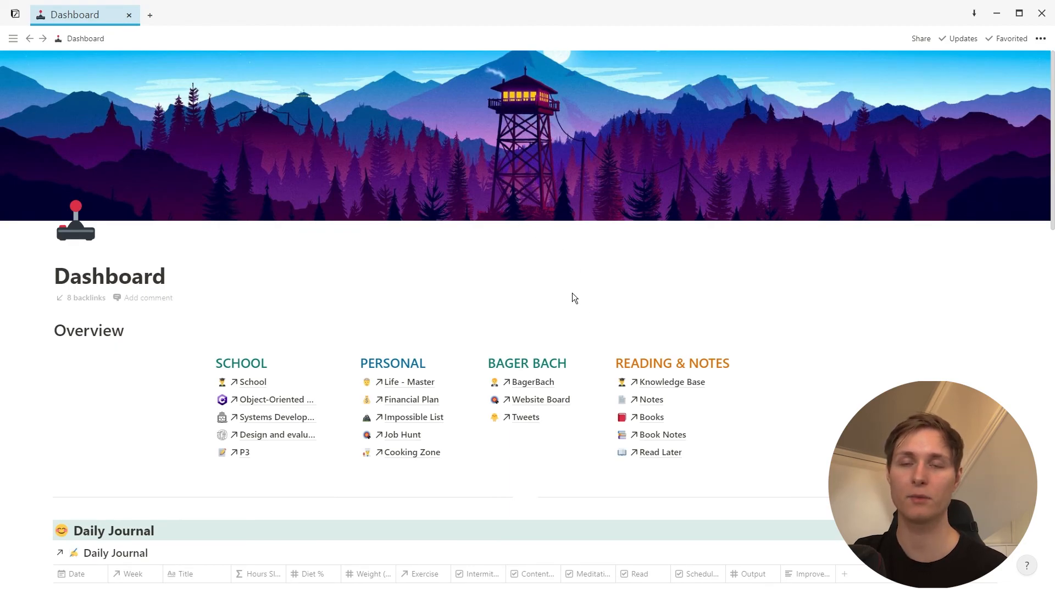
Open the BagerBach page and move the "How I Organize My Life in Notion — Notion LifeOS" card from Writing to Filming on the Content DB board
left_click(531, 383)
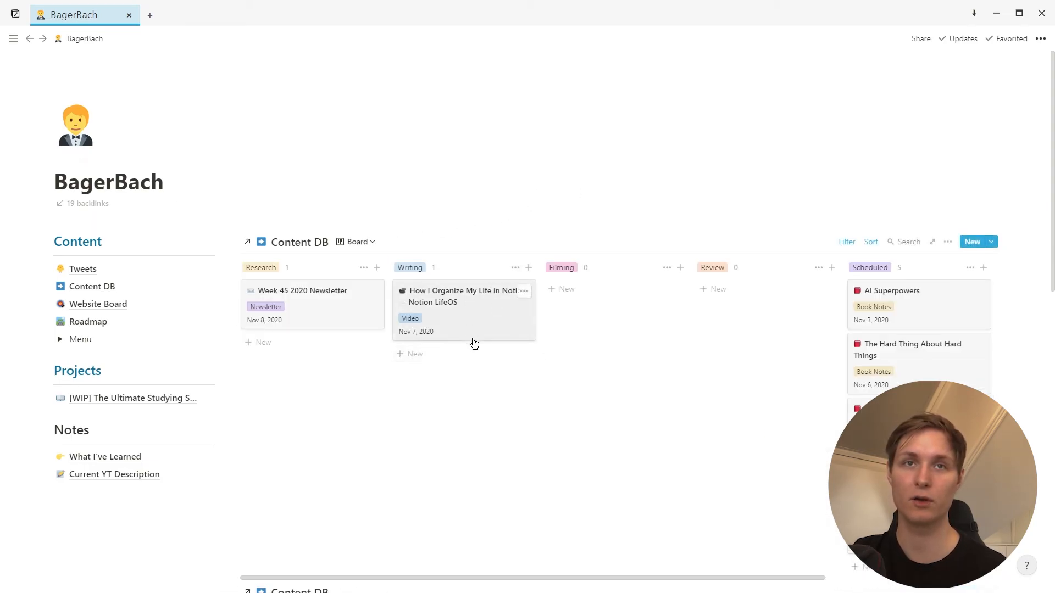
left_click_drag(450, 316, 572, 294)
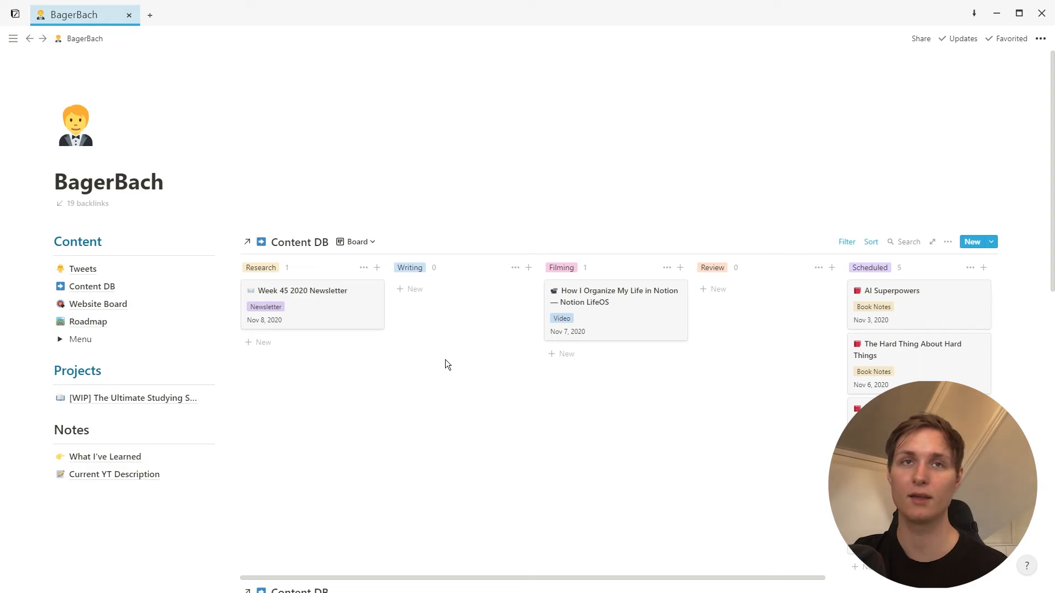
Examine the available Content DB views and the November 2020 content calendar below the board
left_click(362, 243)
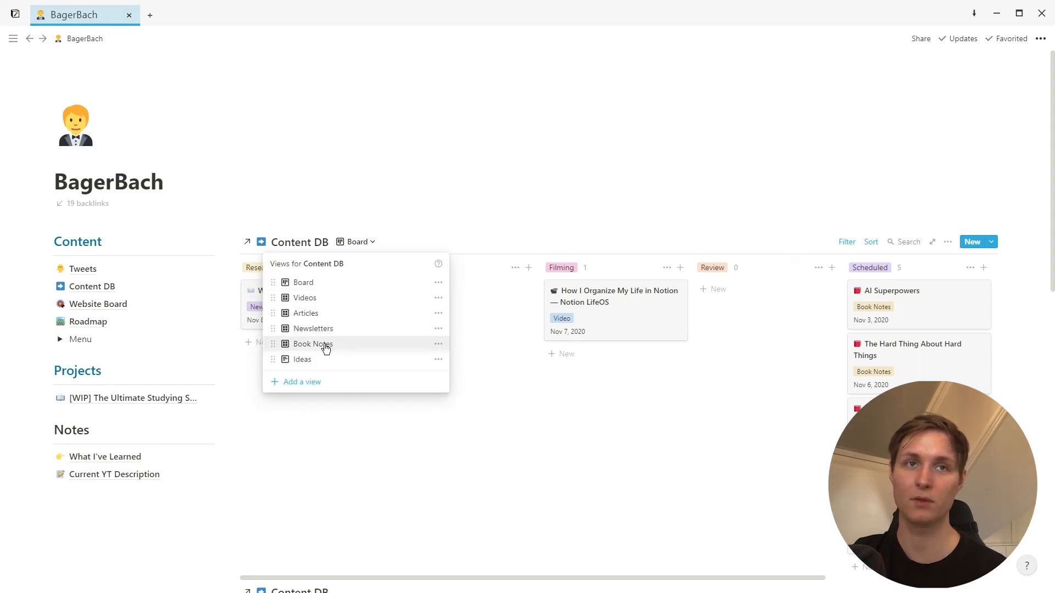
left_click(532, 357)
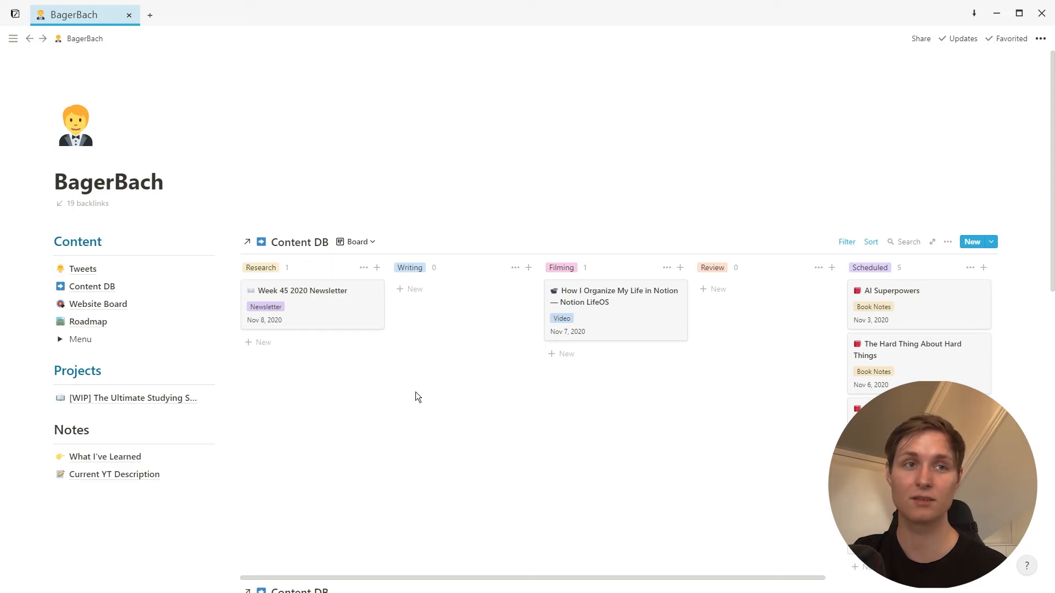
scroll(416, 392, "down", 6)
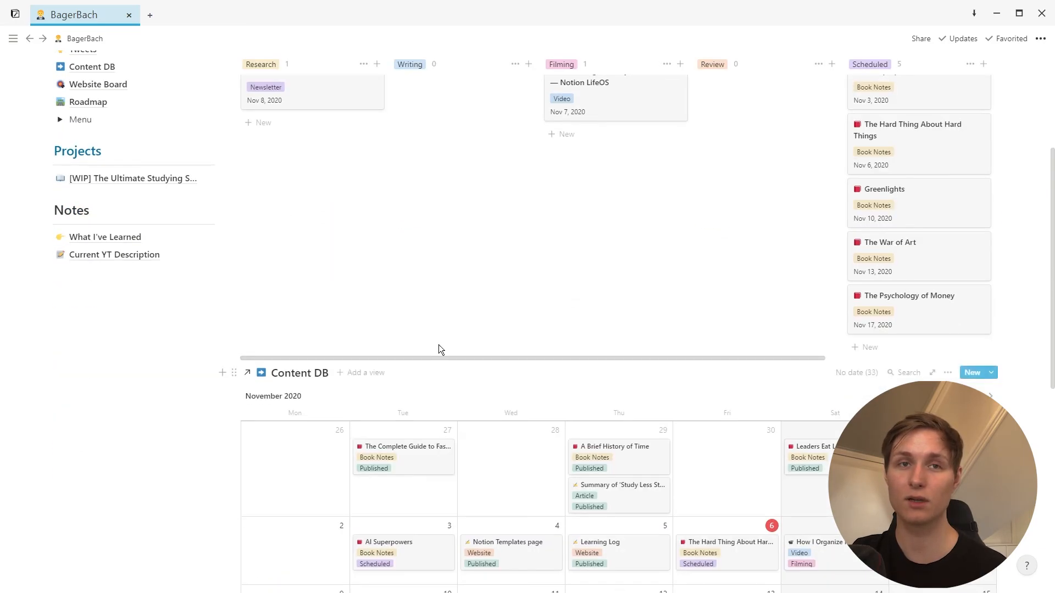
scroll(442, 337, "down", 4)
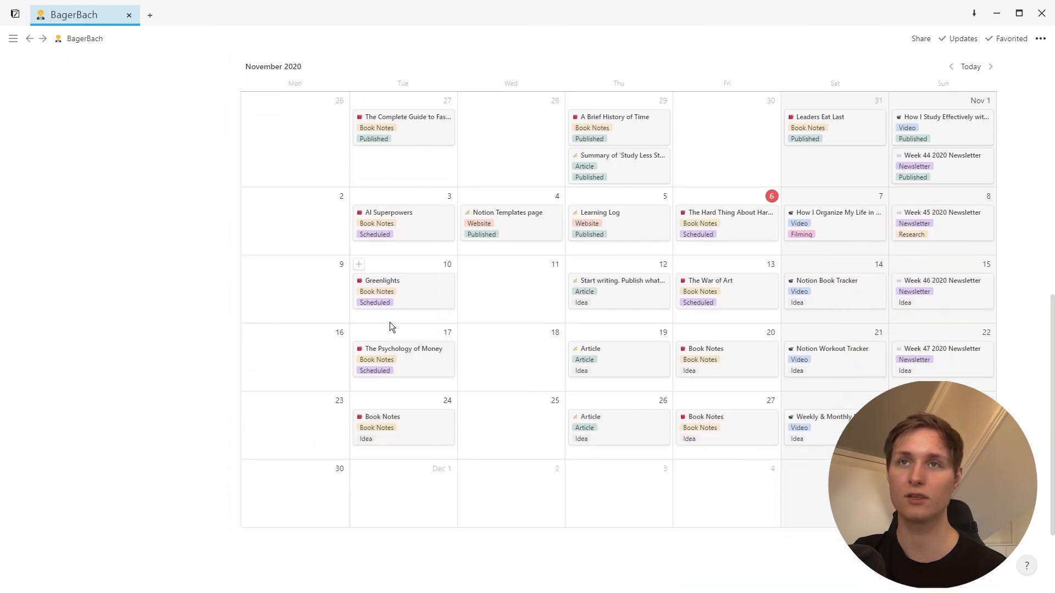
scroll(805, 290, "up", 10)
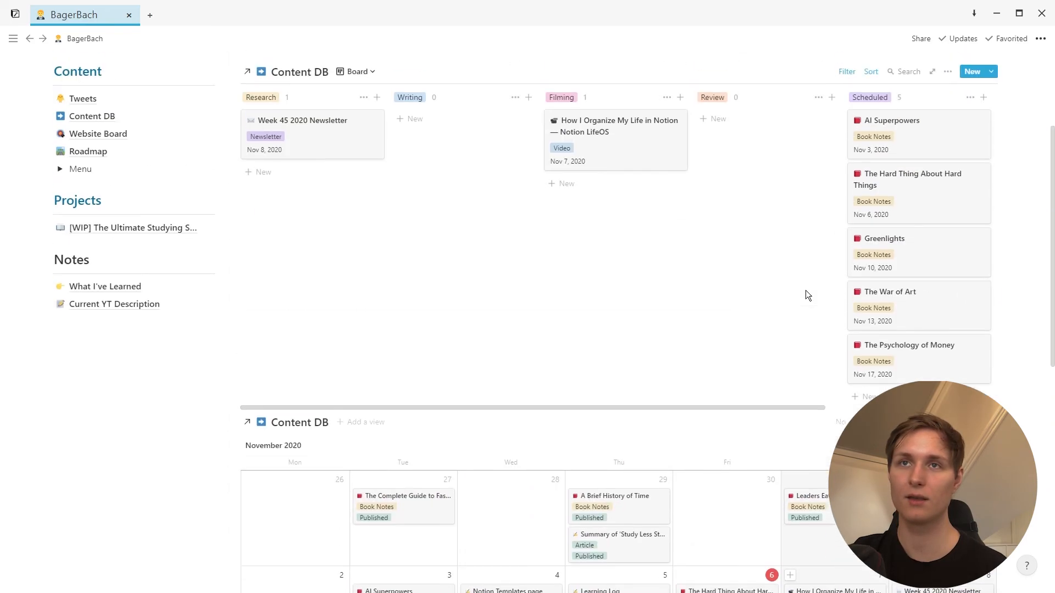